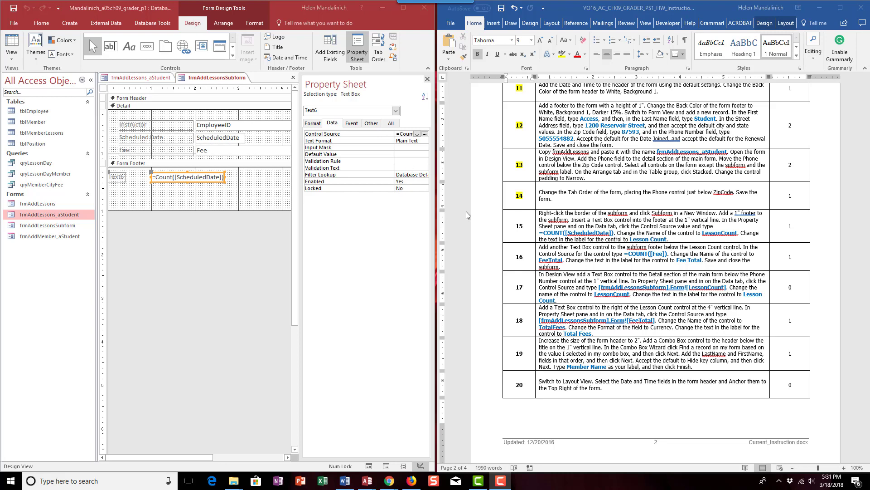
Step: Name the footer text box that counts ScheduledDate LessonCount, widening the property value column to read it
click(391, 123)
click(391, 123)
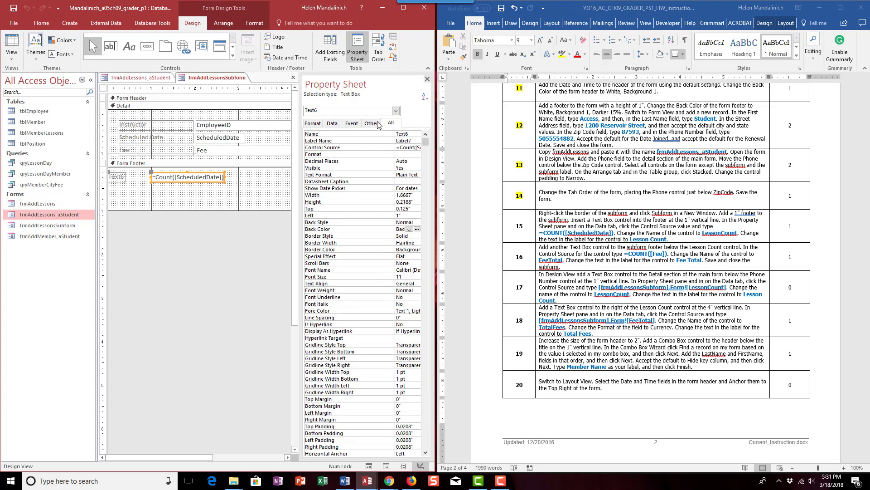
drag(395, 137, 365, 137)
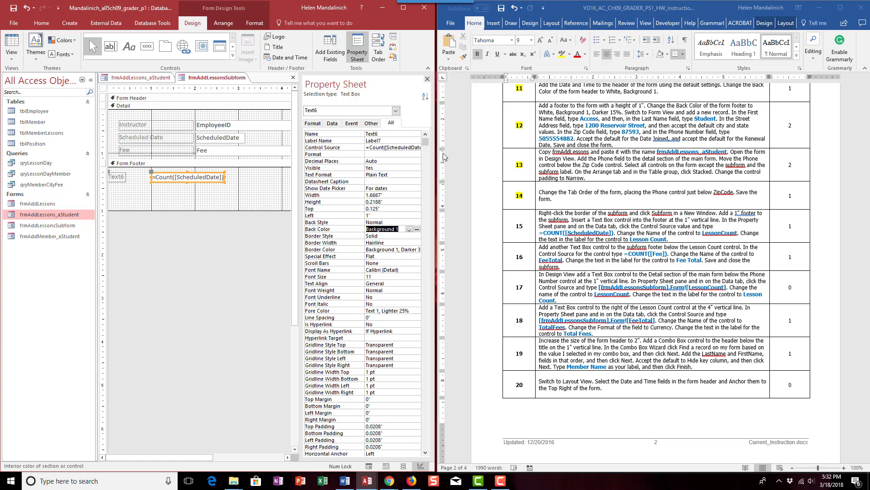
click(355, 131)
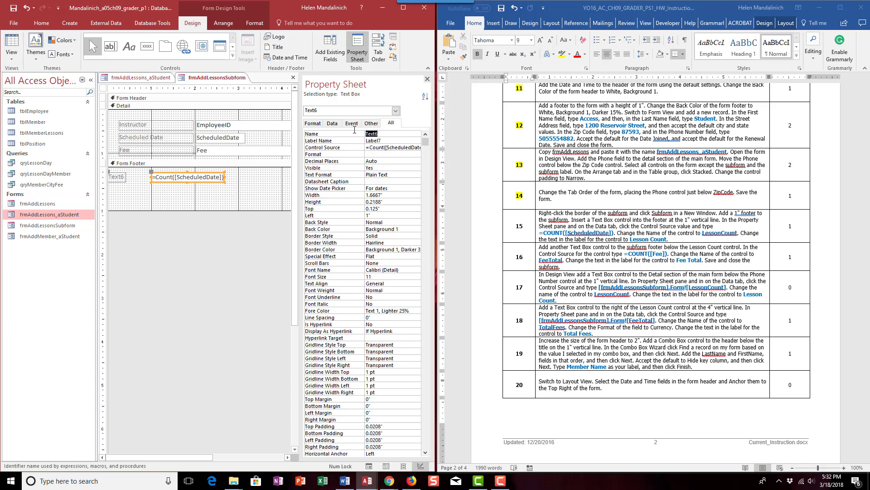
text(LessonCount)
Step: Set the caption of the LessonCount text box's label to Lesson Count and widen the label to about 0.92 inches
click(115, 180)
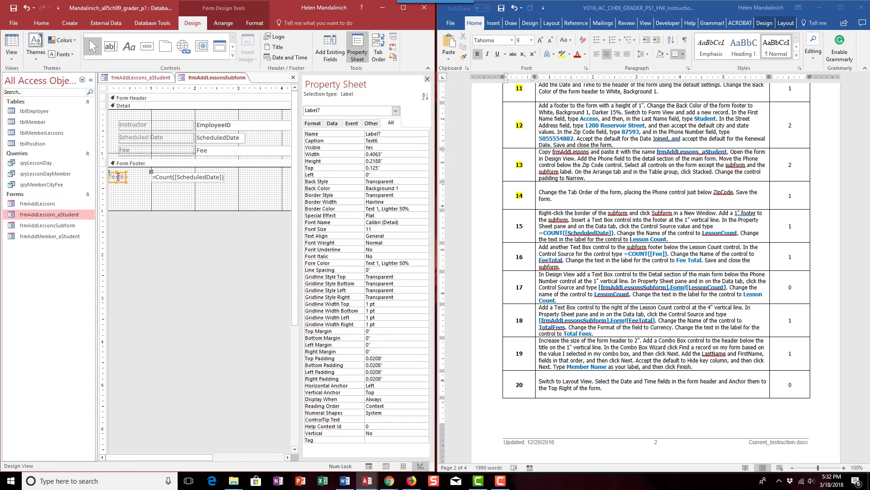
double_click(382, 142)
text(Lesson Count)
click(115, 180)
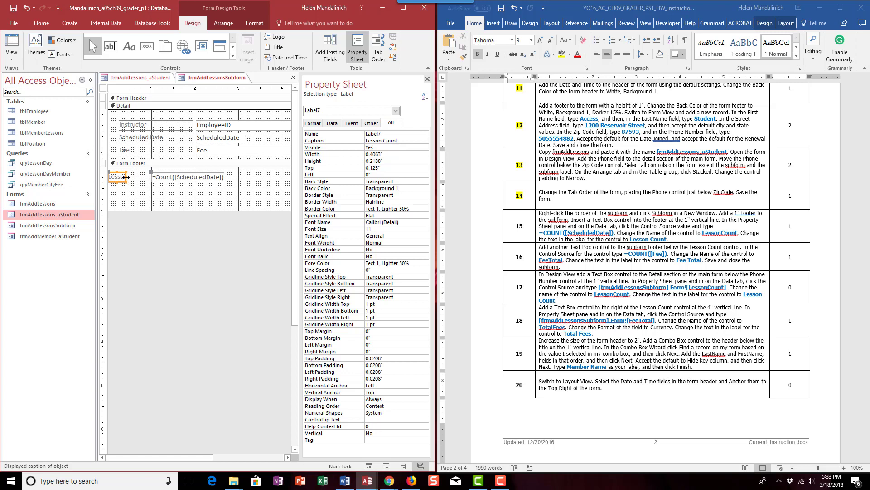
drag(126, 176, 148, 177)
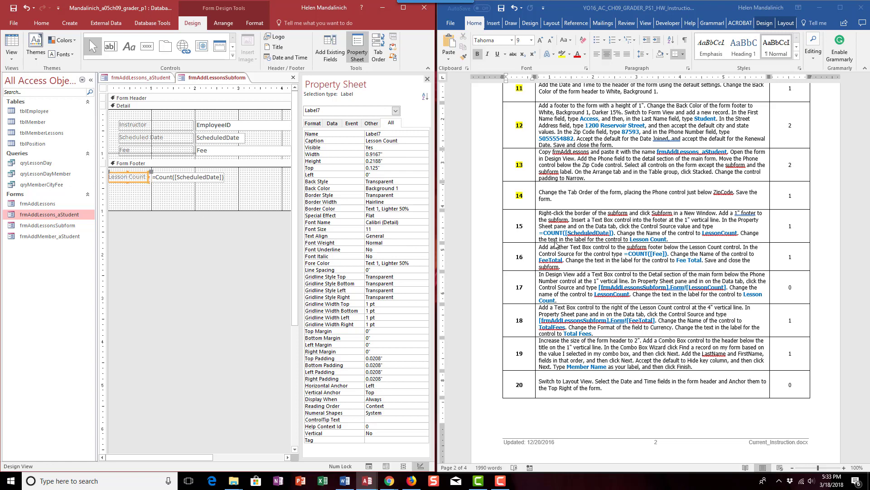
Step: Highlight step number 15 in yellow in the Word instructions
mouse_move(516, 227)
mouse_down()
mouse_move(541, 227)
mouse_move(521, 224)
mouse_up()
click(517, 226)
click(562, 54)
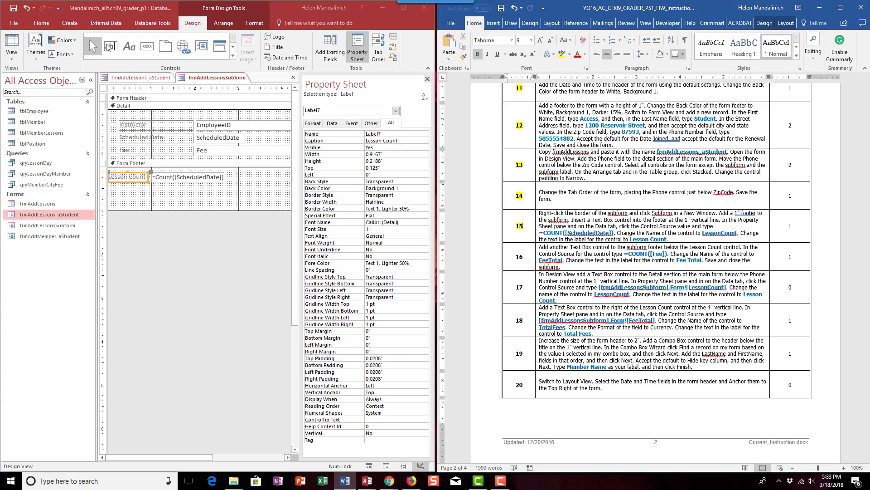
Step: Back in Access, add a text box about 1.63 inches wide below the Lesson Count control in the subform footer
click(126, 56)
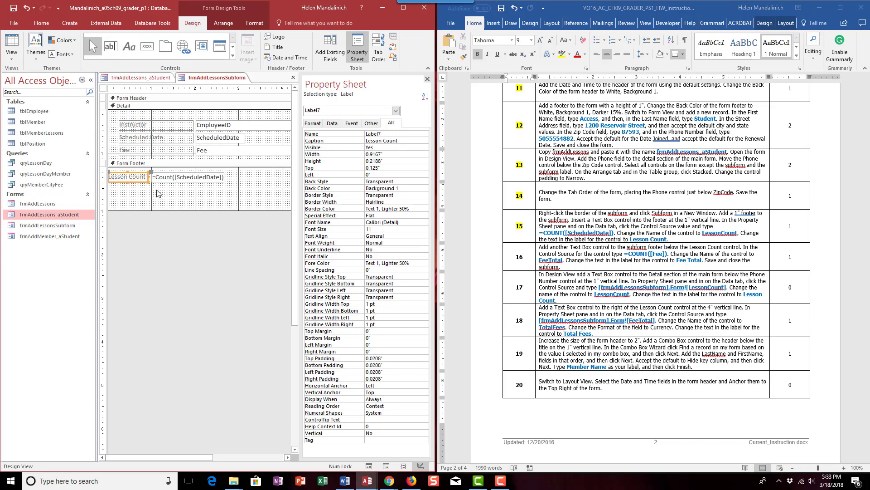
click(110, 46)
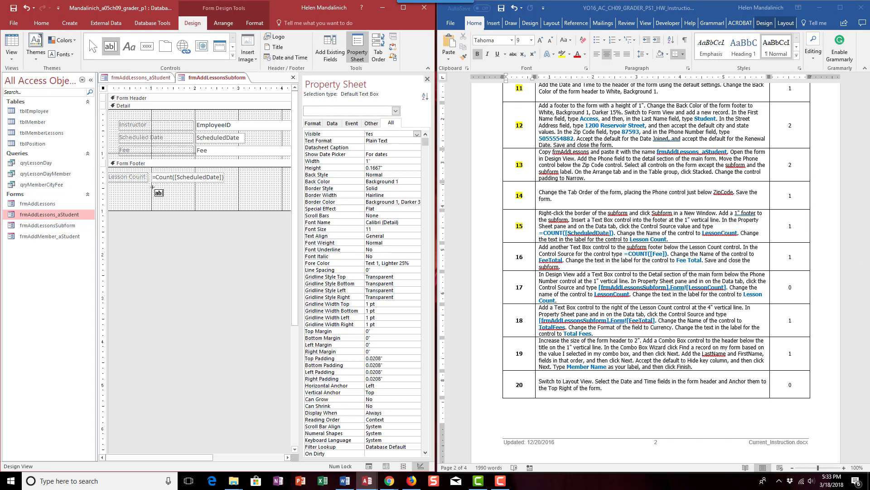
drag(152, 186, 224, 198)
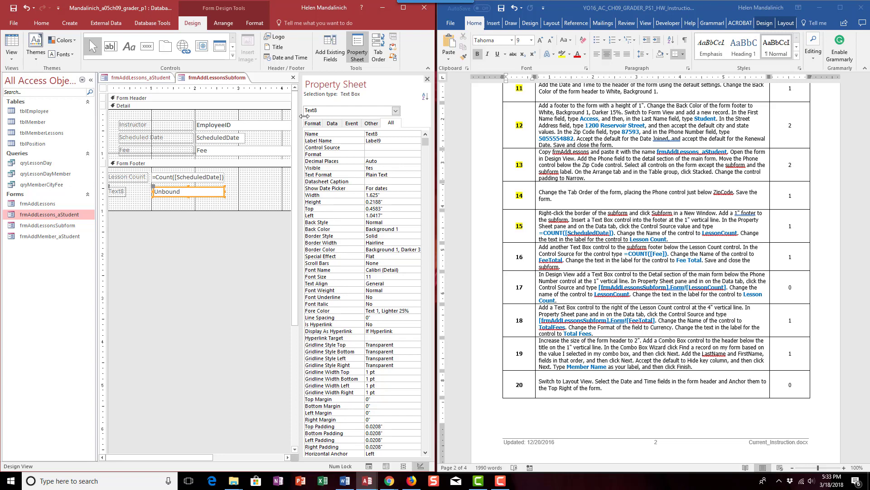
Step: Set the new text box's Control Source to =sum([Fee]) using the Zoom editor
click(333, 124)
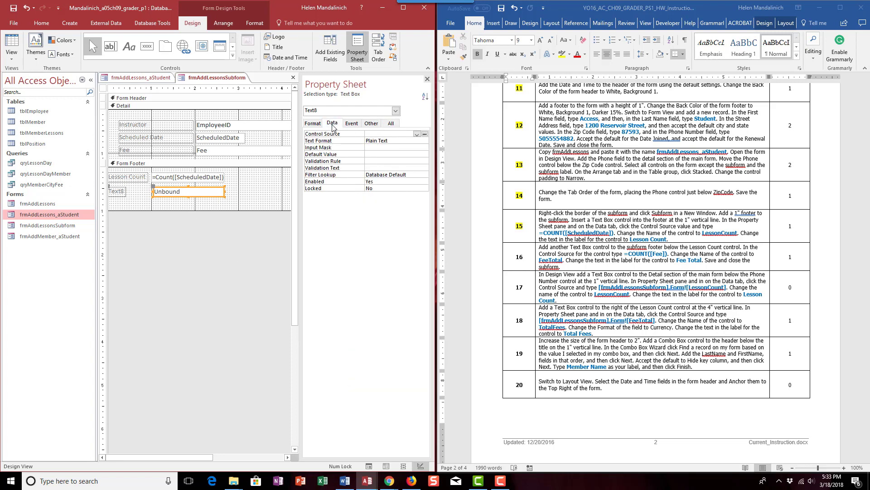
right_click(369, 133)
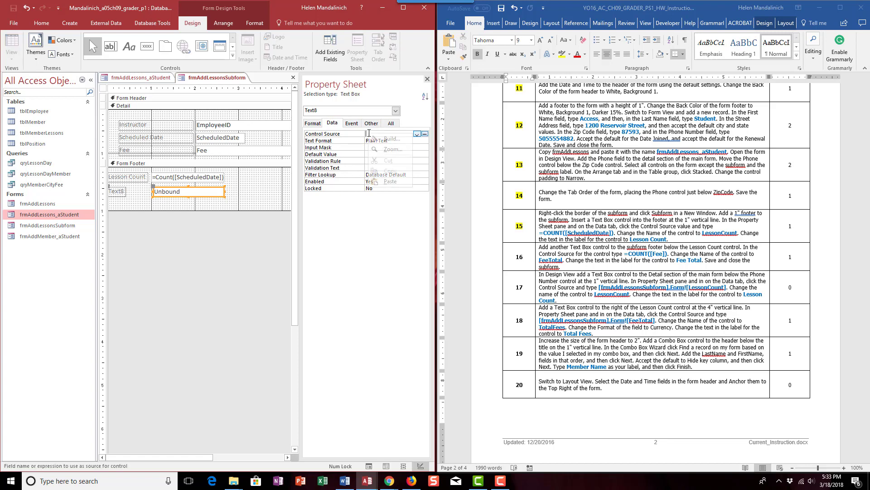
click(381, 152)
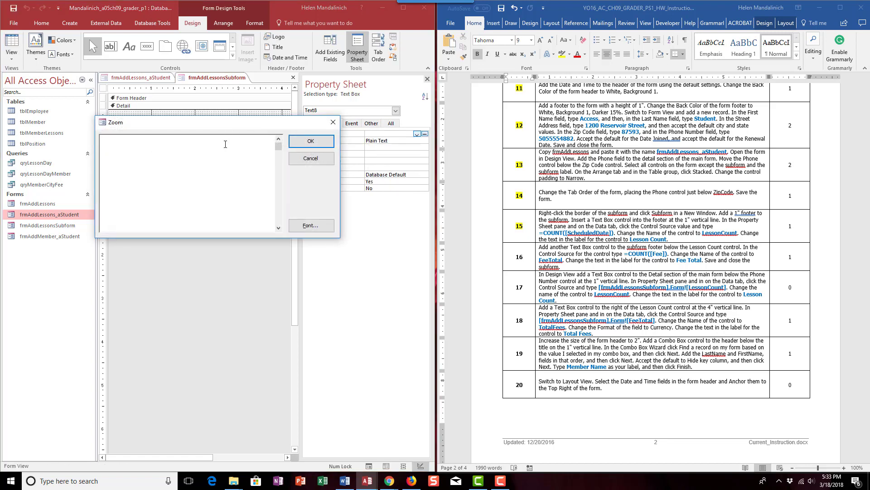
text(=)
text(cuni)
key(BackSpace)
key(BackSpace)
key(BackSpace)
text(ount([Fee]))
drag(128, 142, 106, 141)
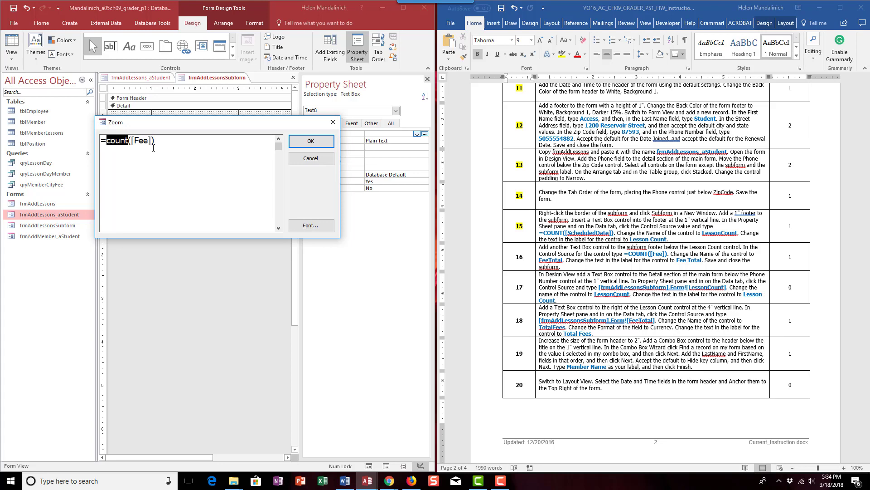
text(sume)
key(BackSpace)
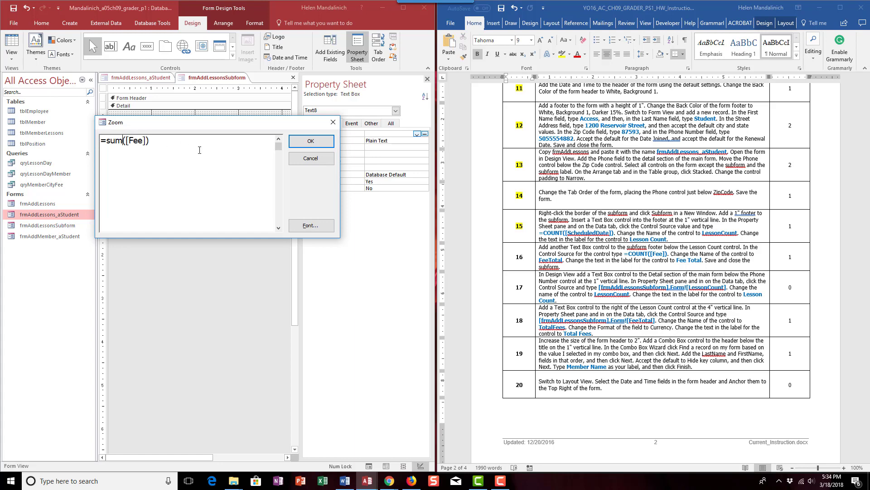
click(309, 143)
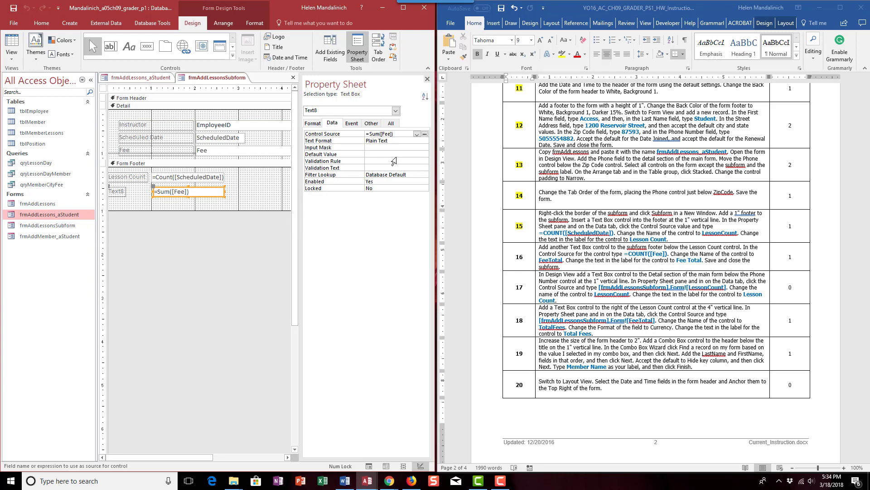
Step: Name the fee sum text box FeeTotal and set its label's caption to Fee Total
click(390, 123)
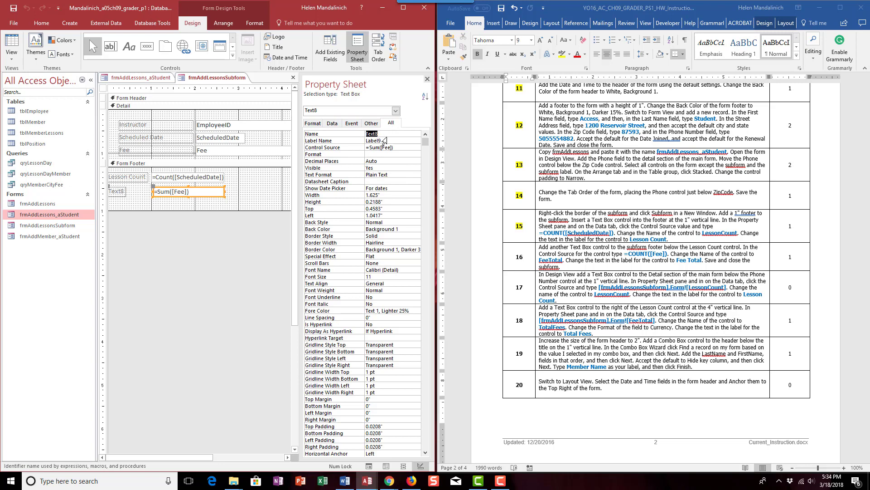
text(FeeTotal)
click(118, 191)
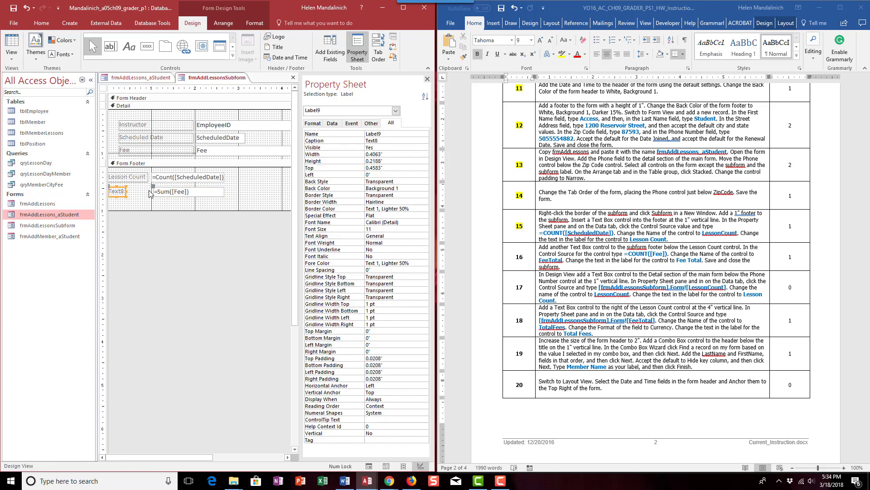
double_click(387, 142)
text(Fee Totasl)
Step: Widen the Fee Total label to match the width of the Lesson Count label above it
click(148, 203)
click(125, 192)
drag(125, 191, 149, 191)
click(240, 187)
Step: Highlight step number 16 in yellow in the Word instructions
click(572, 247)
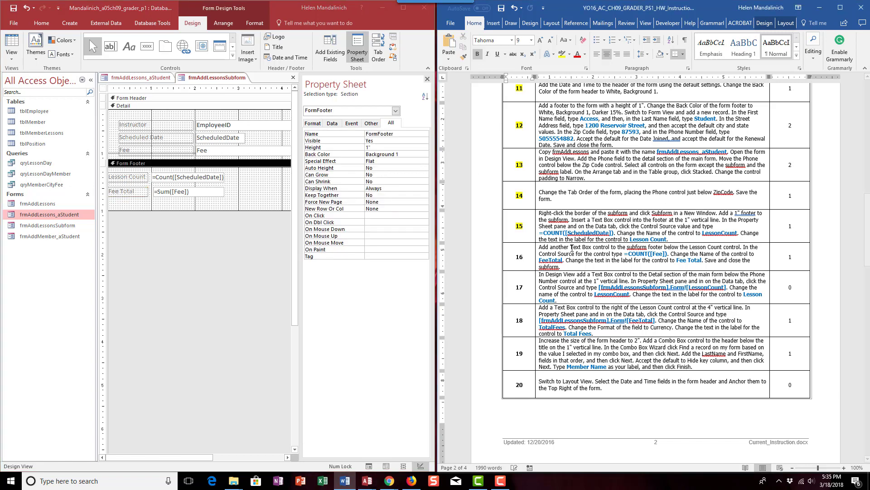
double_click(519, 256)
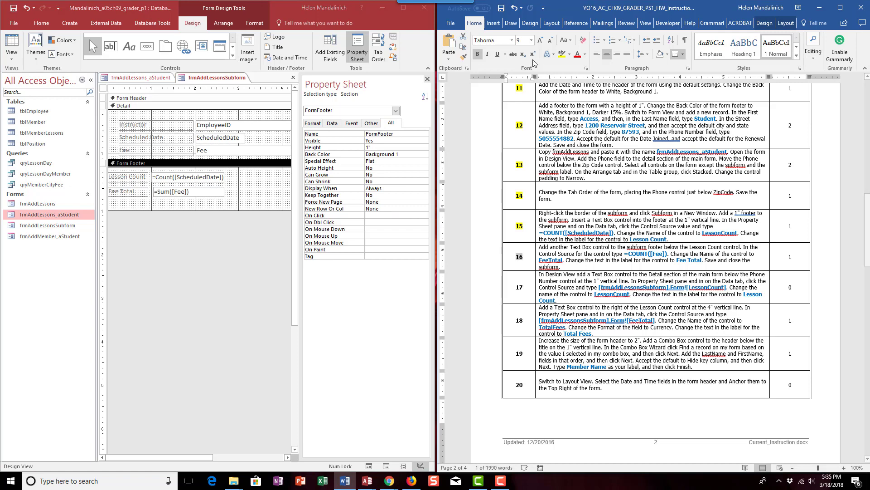
click(561, 54)
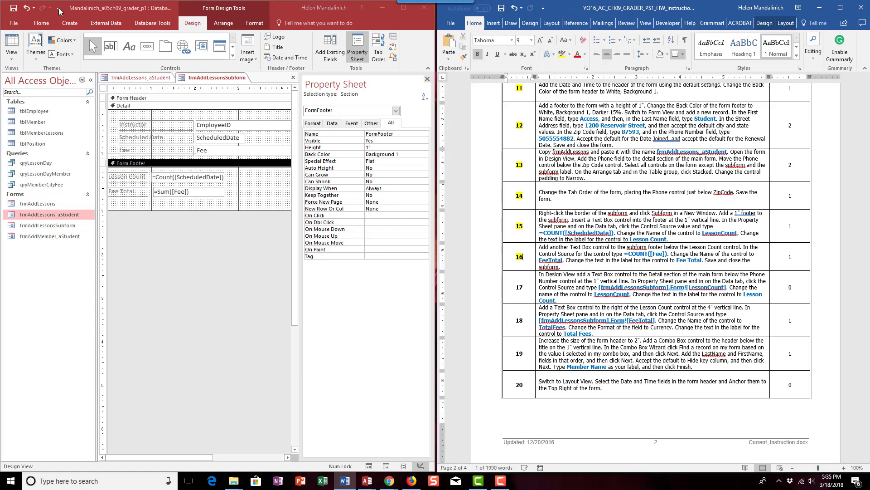
Step: Return to Access, then save and close frmAddLessonsSubform, accepting the design changes
click(14, 8)
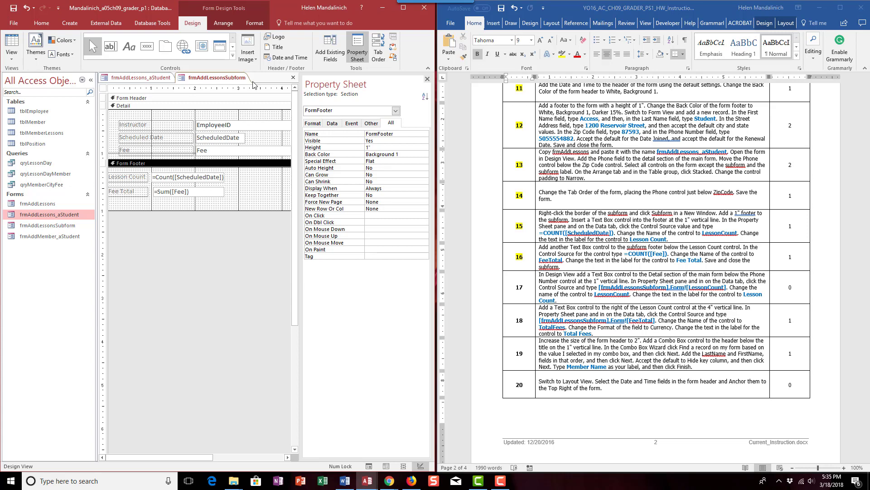
click(292, 78)
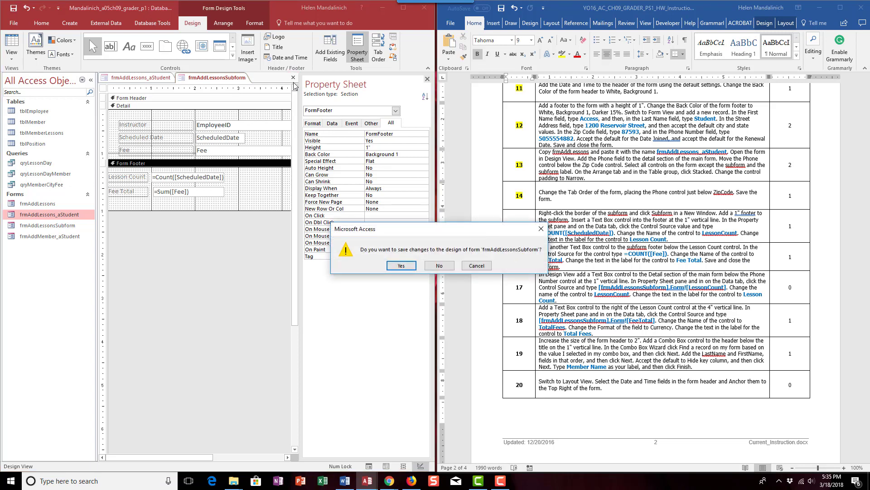
click(401, 266)
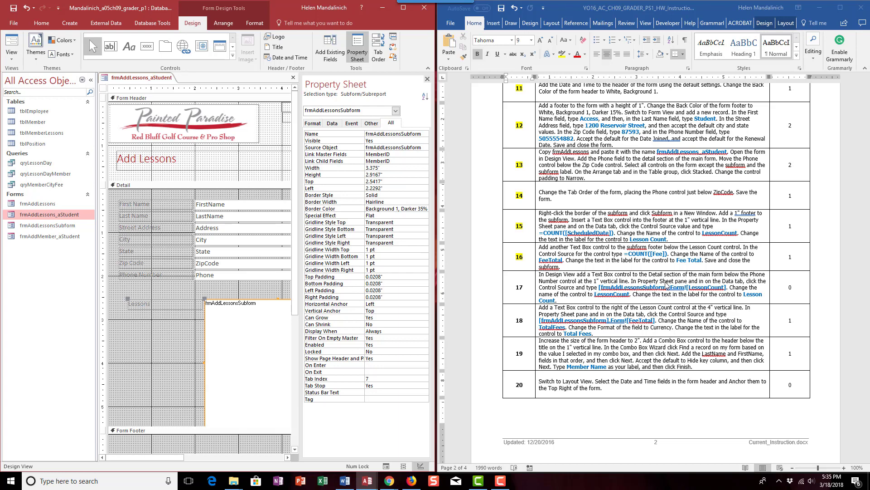
Step: Close the Property Sheet to make room for the frmAddLessons_aStudent design
click(734, 288)
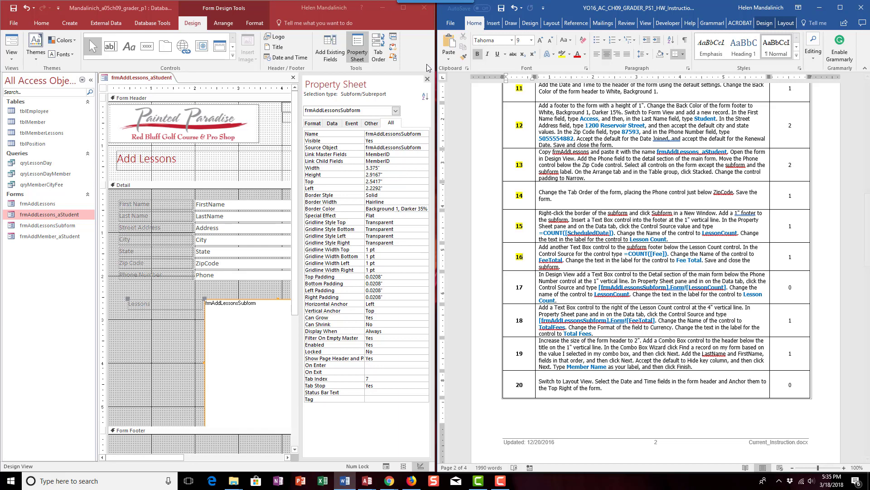
click(426, 82)
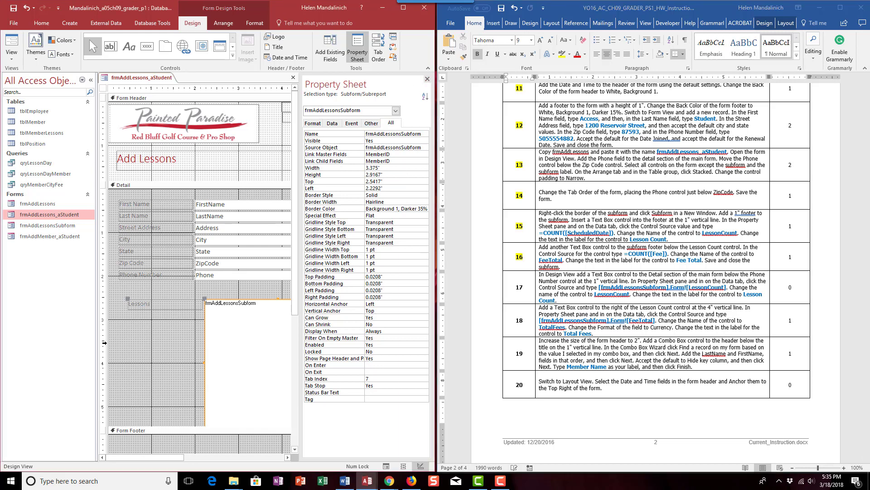
click(427, 79)
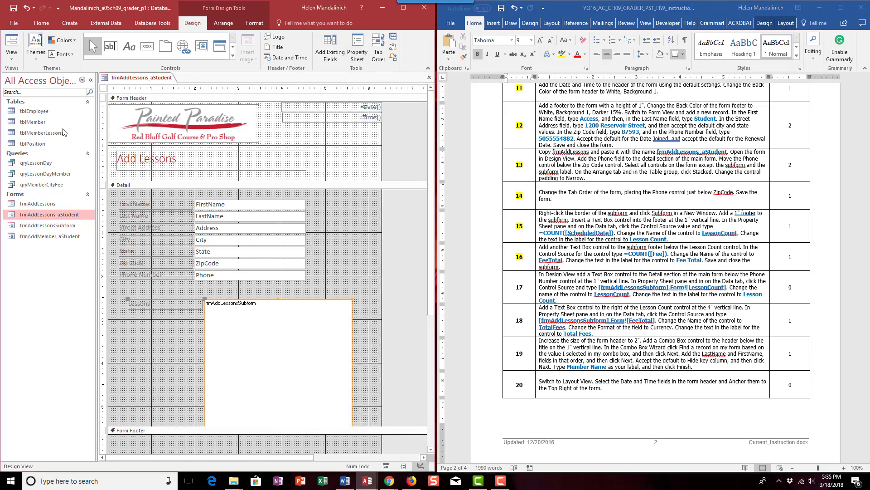
Step: Save frmAddLessons_aStudent, check it in Form View and return it to Design View
click(16, 12)
click(132, 289)
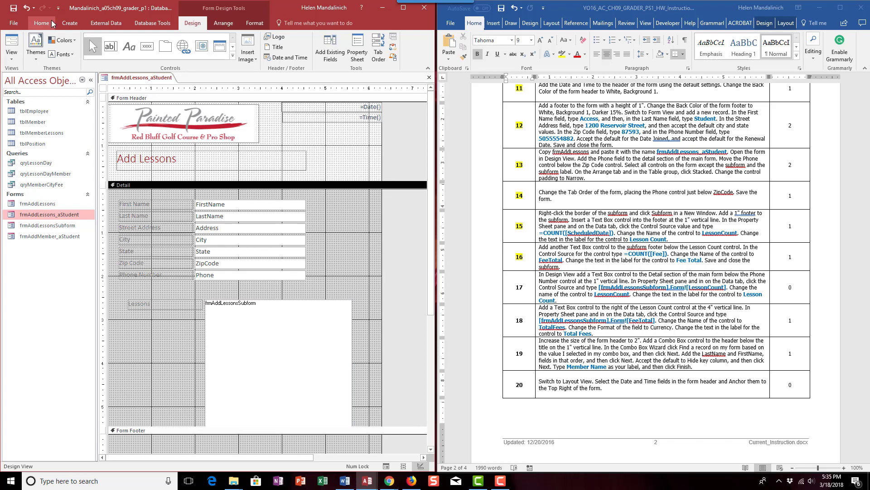
click(12, 46)
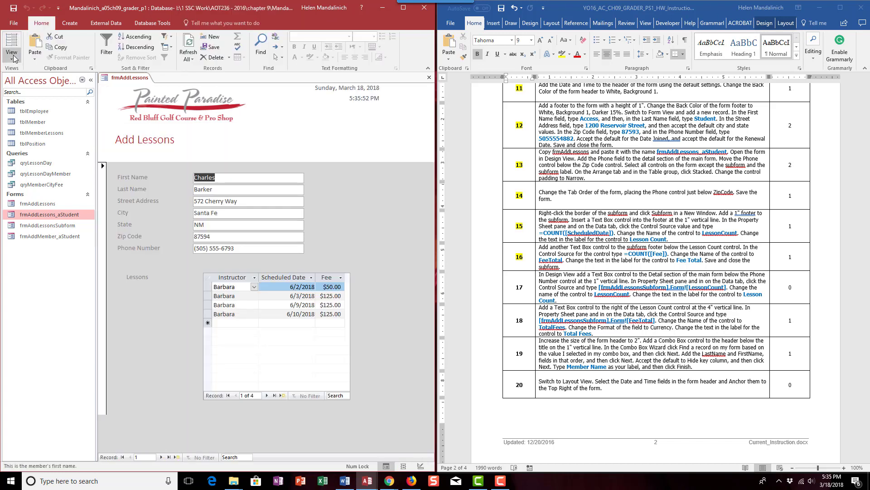
click(13, 57)
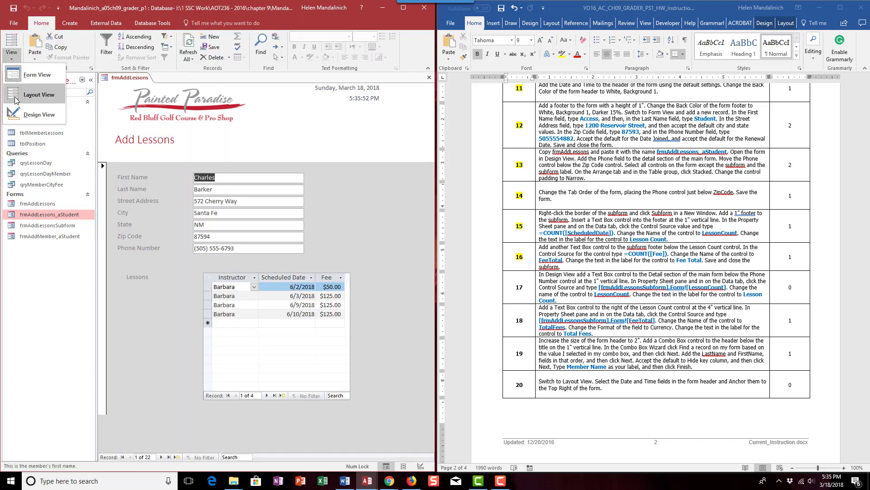
click(39, 114)
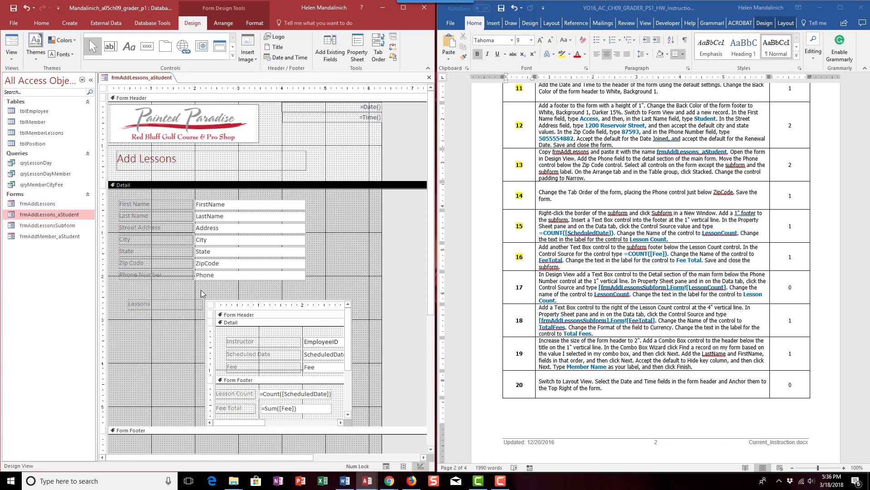
Step: Add a text box about 1.29 inches wide below the Phone control in the Detail section and open its Property Sheet
click(111, 45)
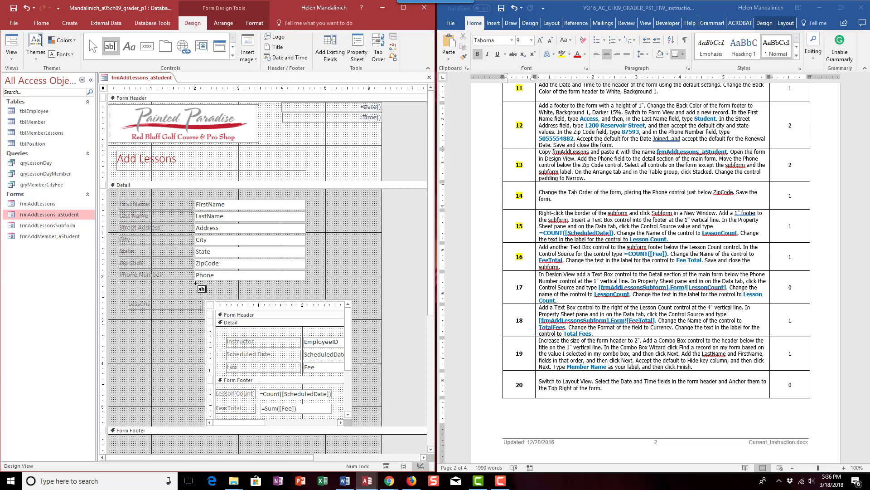
drag(196, 283, 306, 294)
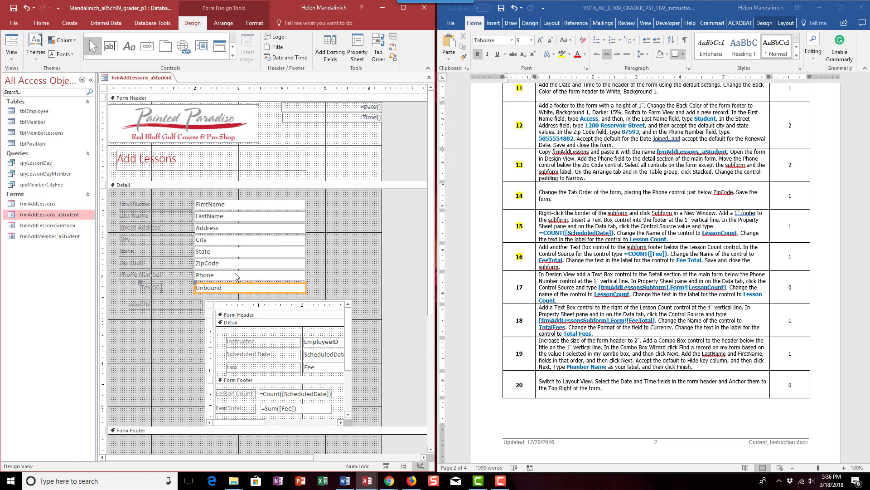
drag(306, 289, 252, 289)
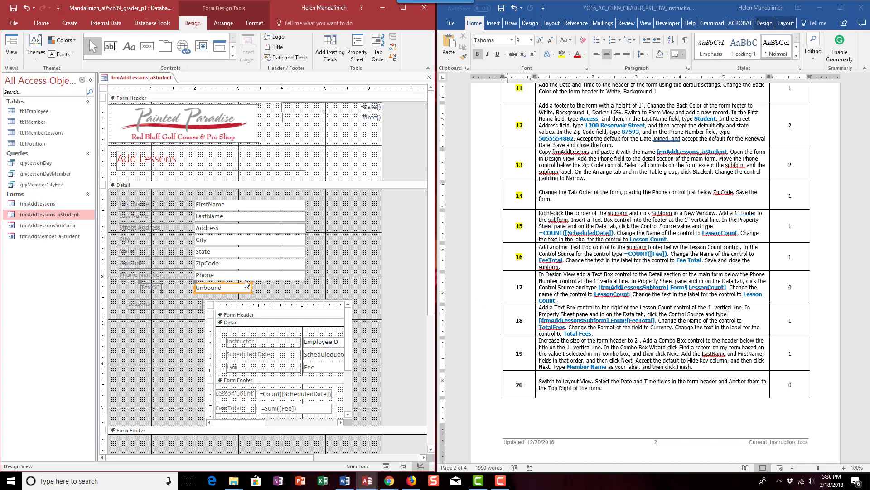
click(358, 50)
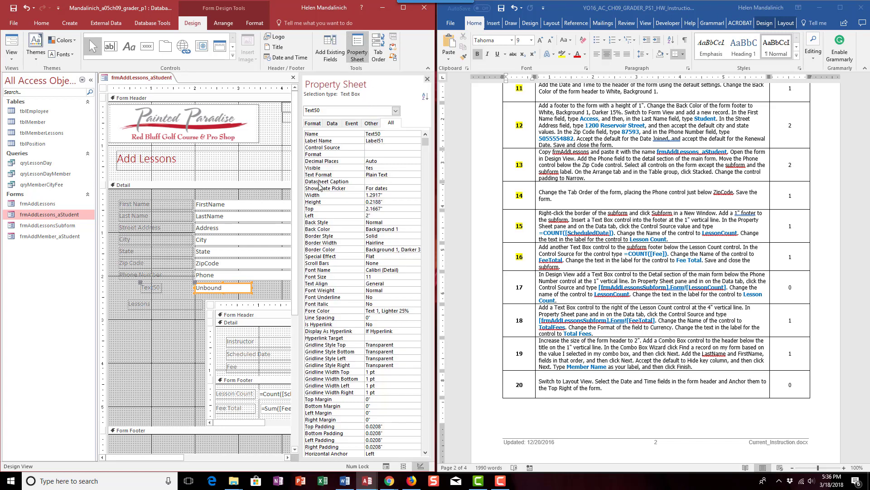
Step: Set the new text box's Control Source to [frmAddLessonsSubform].Form![LessonCount] and look at the options for its error indicator
click(333, 123)
click(386, 133)
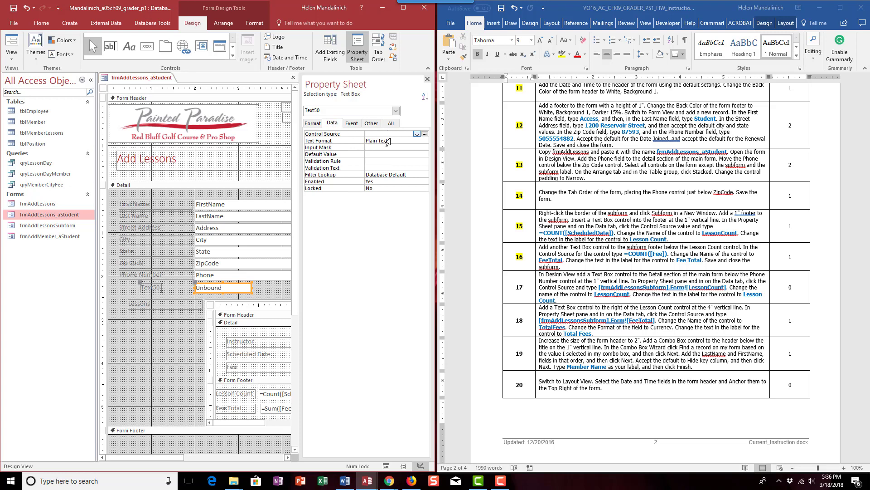
right_click(391, 134)
click(411, 150)
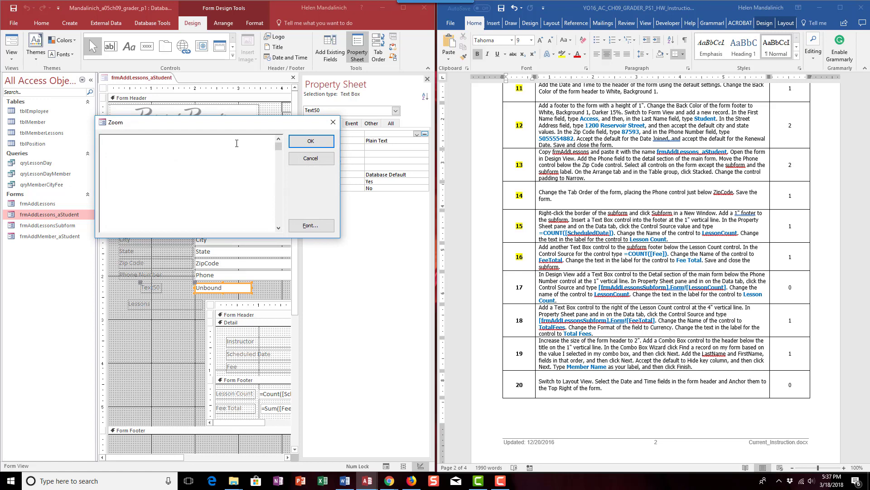
text([frmAddLessonsSu)
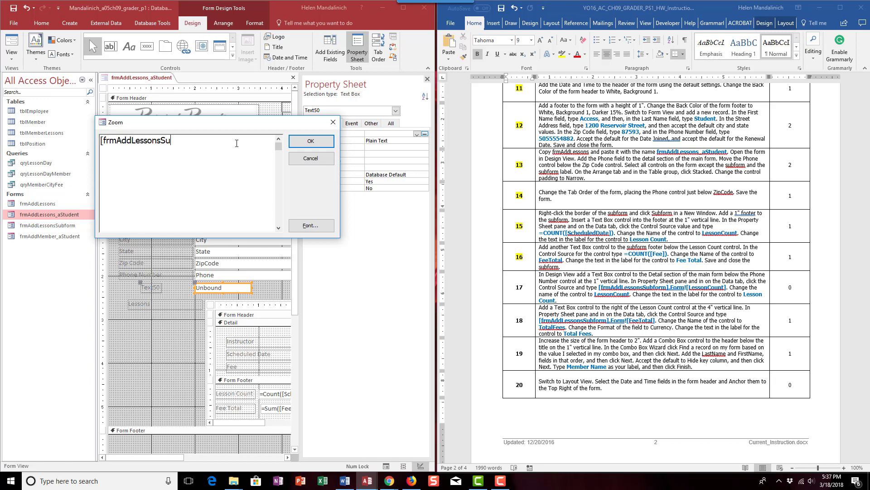
text(bmorm)
key(BackSpace)
key(BackSpace)
key(BackSpace)
key(BackSpace)
text(form)
text(Form)
text(!D)
key(BackSpace)
text(LessonCount)
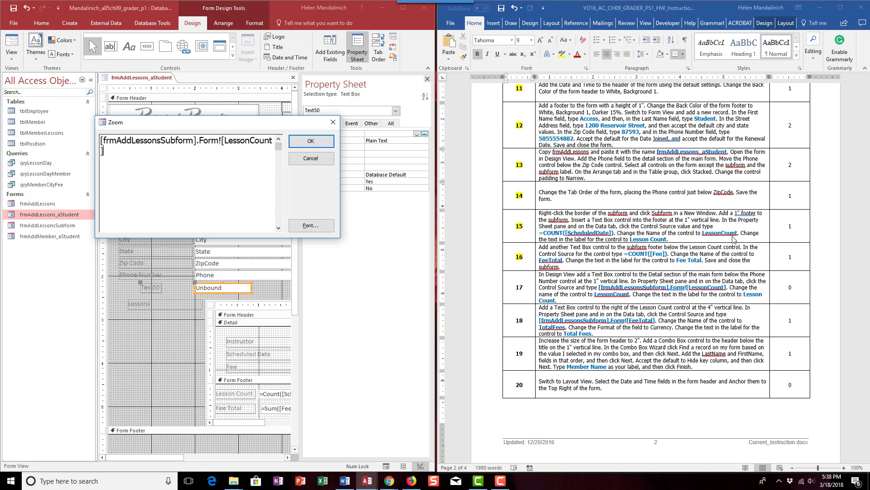
click(306, 142)
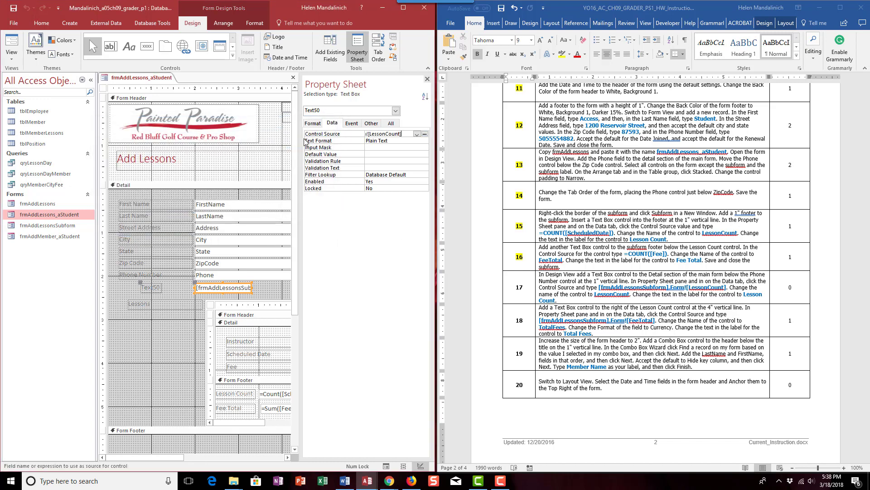
click(190, 288)
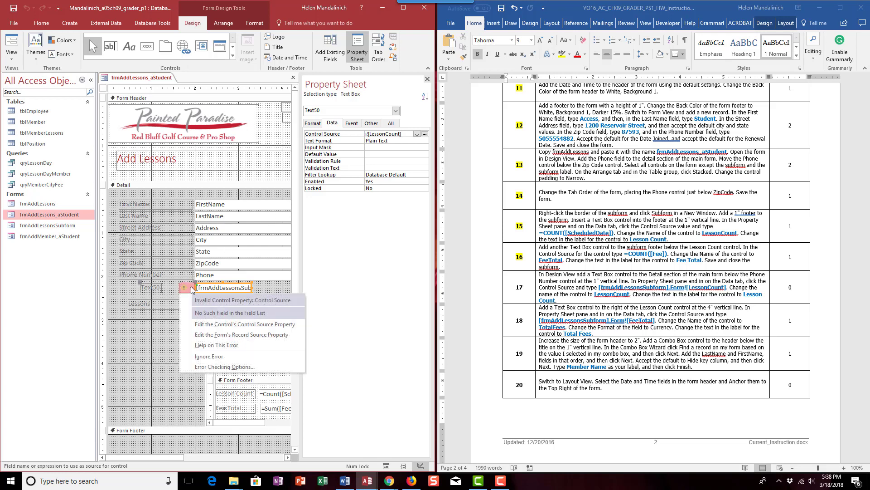
click(191, 289)
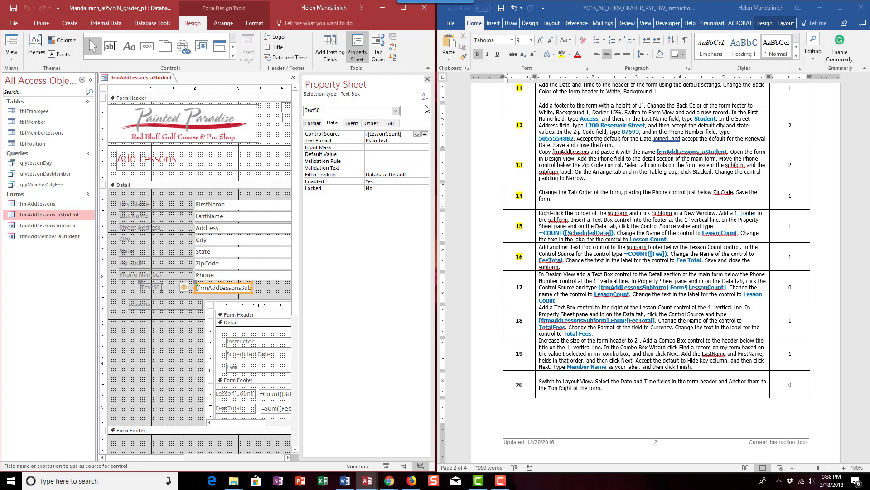
click(401, 141)
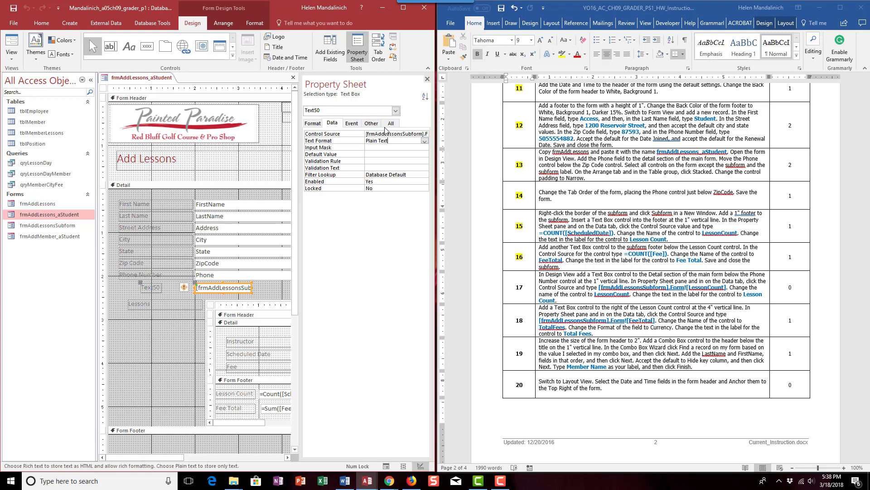
Step: Name the new text box LessonCount
click(390, 124)
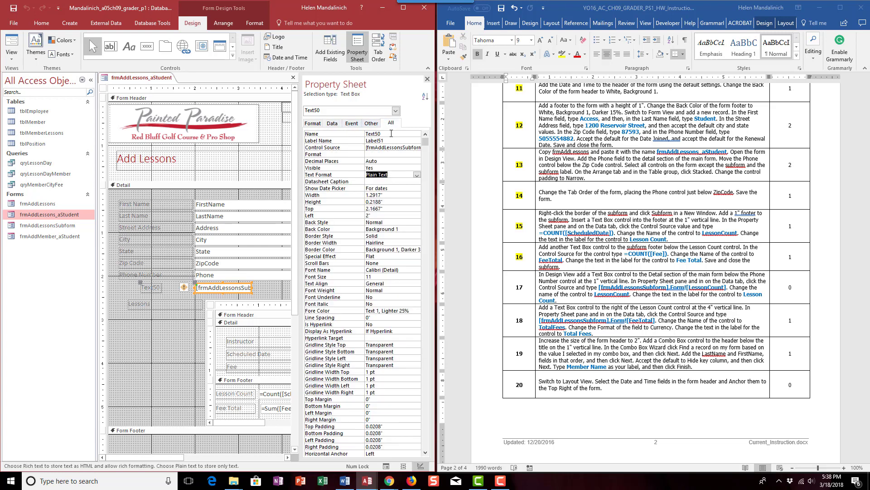
click(336, 131)
text(Le)
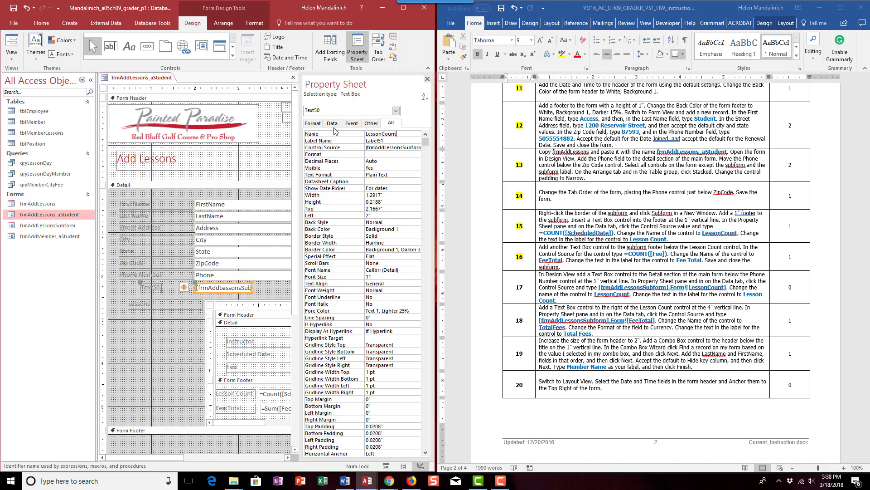
text(ssonCount)
key(Tab)
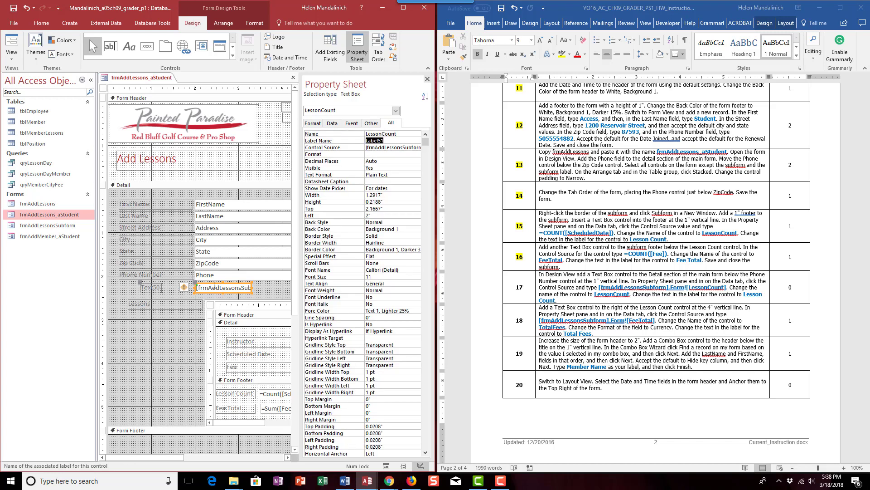
Step: Check the new text box's full Control Source expression and the properties of the LessonCount control in the subform footer
click(214, 287)
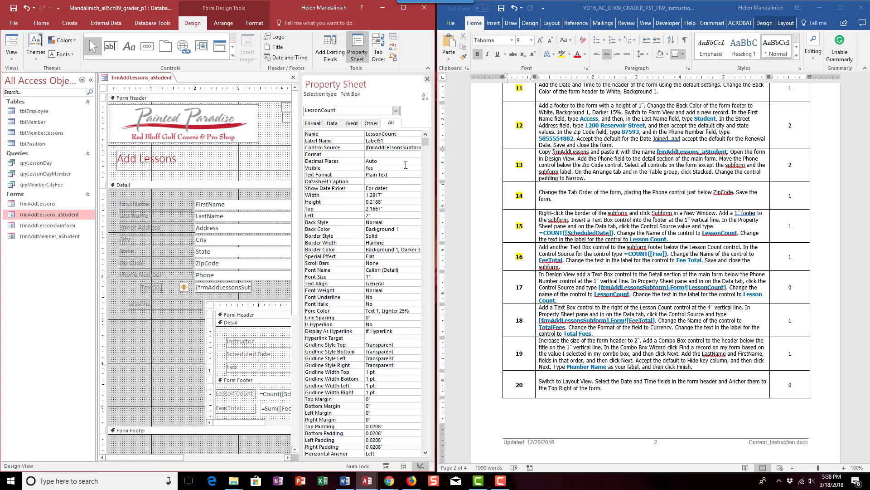
click(400, 148)
right_click(409, 149)
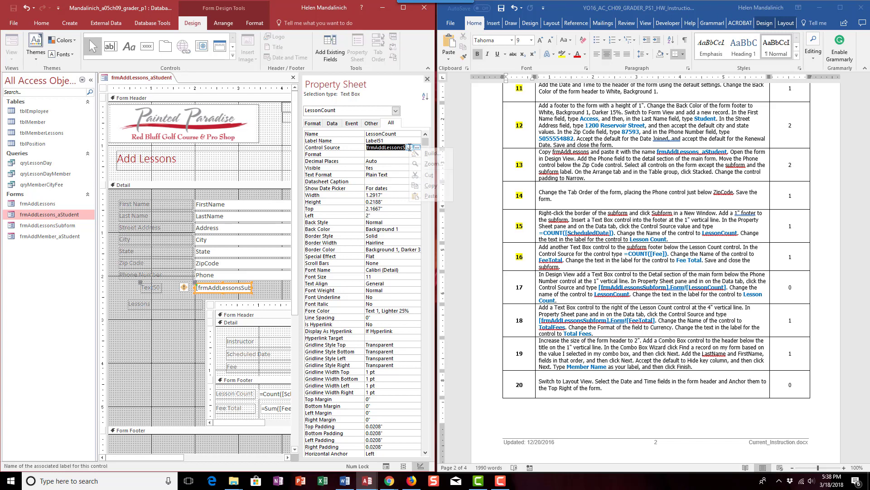
click(427, 164)
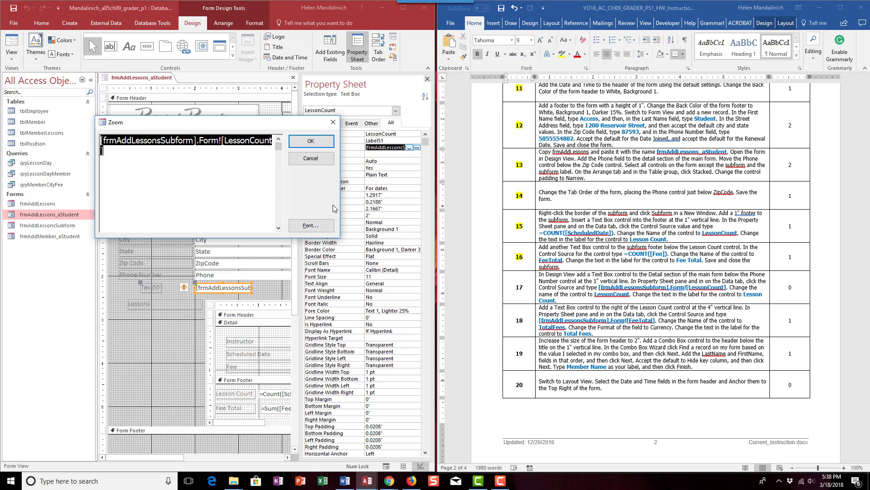
click(310, 143)
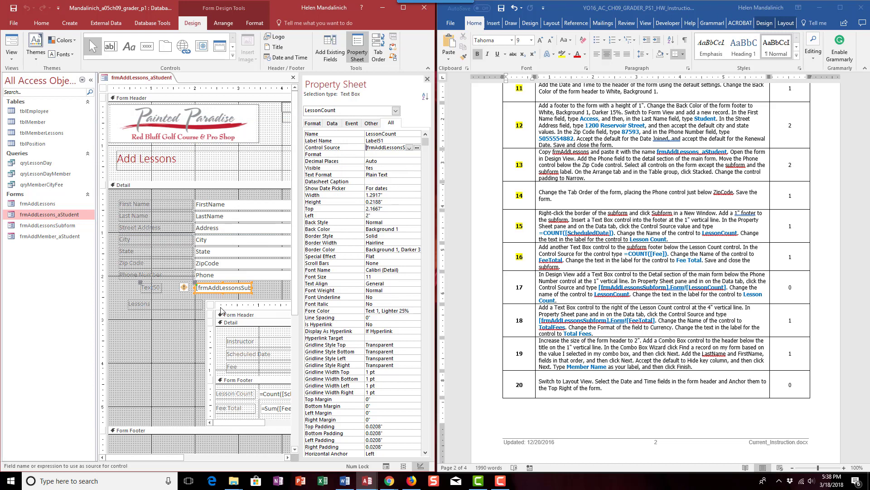
click(258, 295)
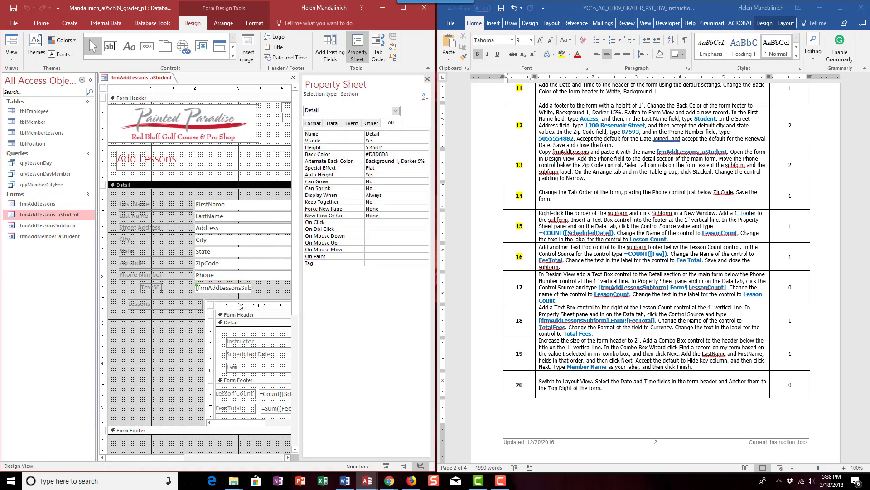
click(217, 300)
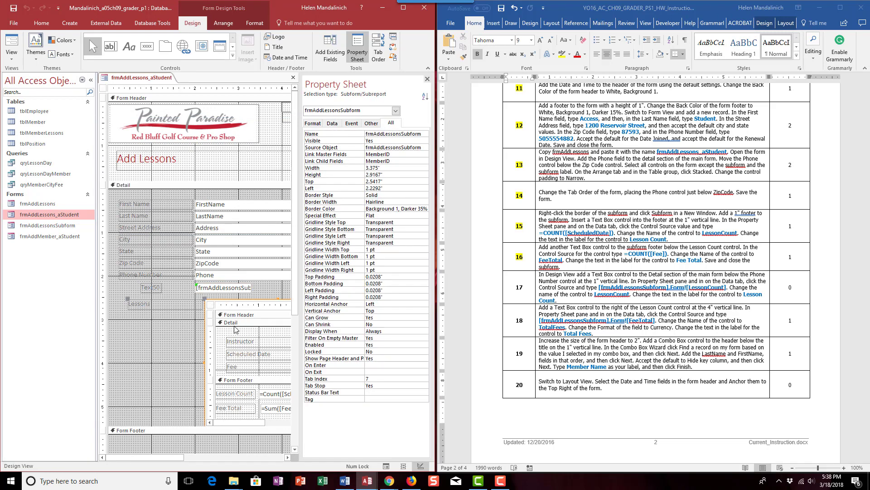
click(274, 395)
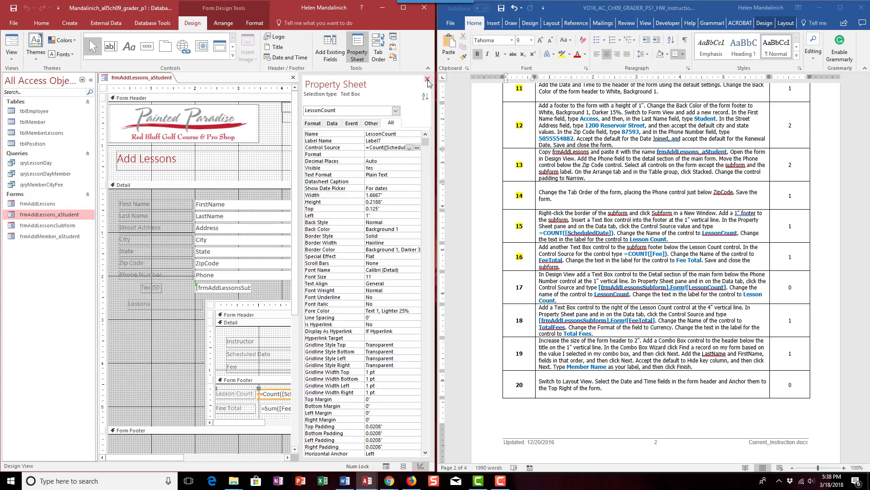
click(132, 297)
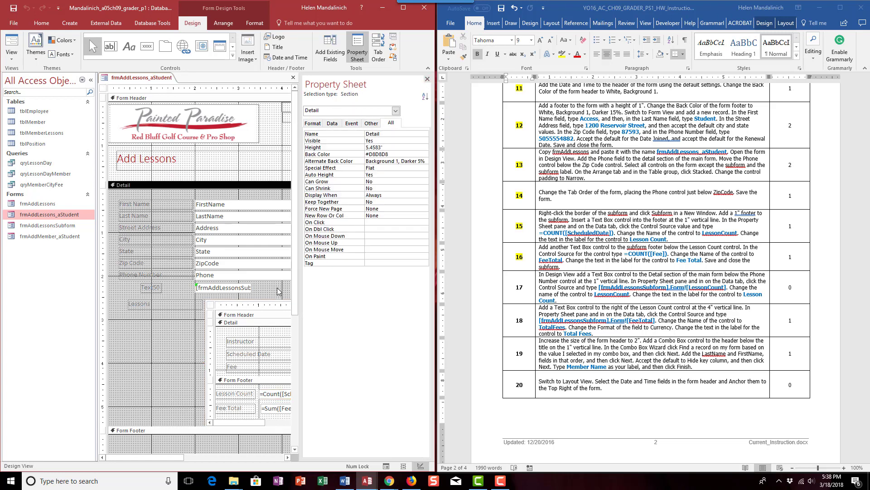
Step: Narrow the Property Sheet, collapse the Navigation Pane, and change the new text box's label text to Lesson Count
drag(299, 287, 342, 289)
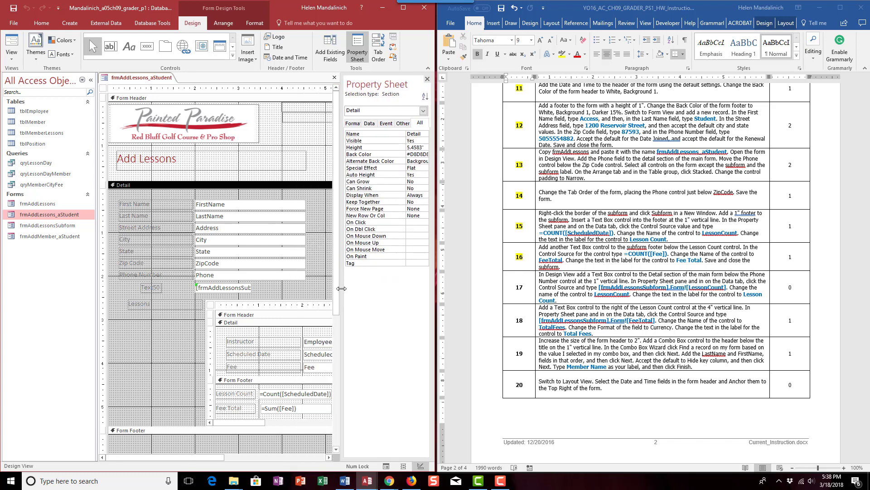
click(91, 80)
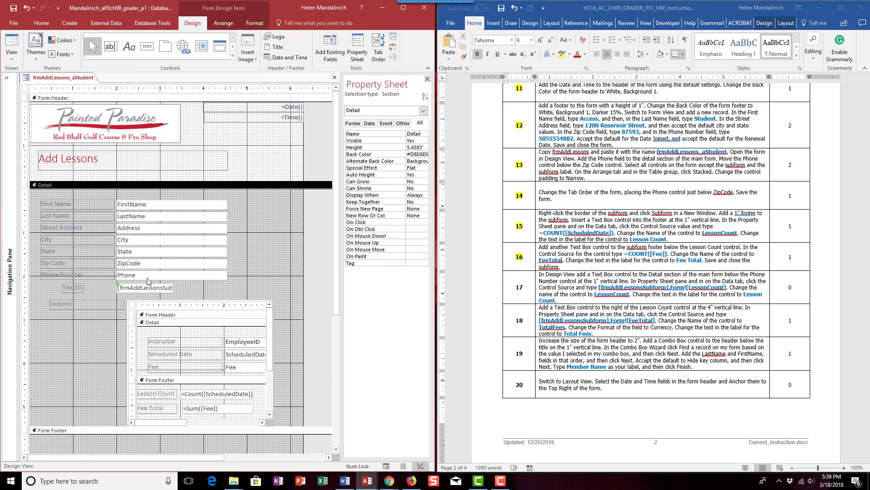
click(74, 288)
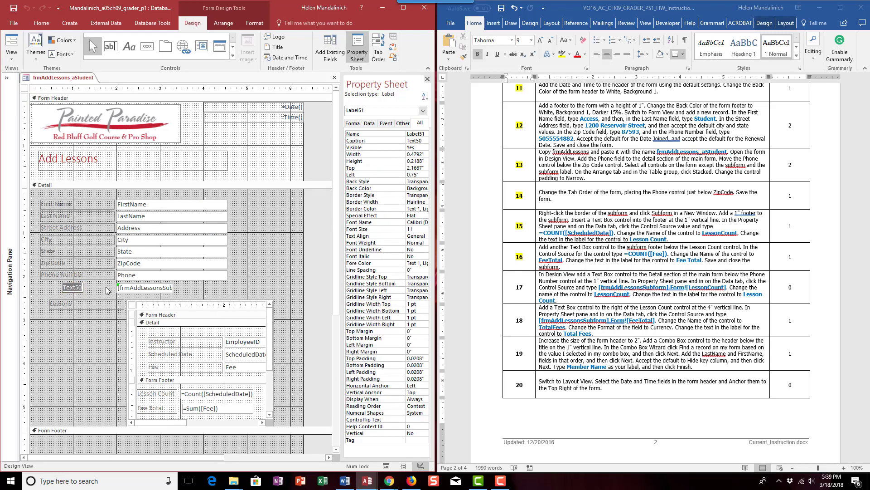
text(Lesson Coun)
Step: Shift the Lesson Count label and its text box left together until the label lines up with the labels above
drag(186, 292, 72, 284)
key(Left)
key(Left)
key(Left)
key(Left)
key(Left)
key(Left)
key(Left)
key(Left)
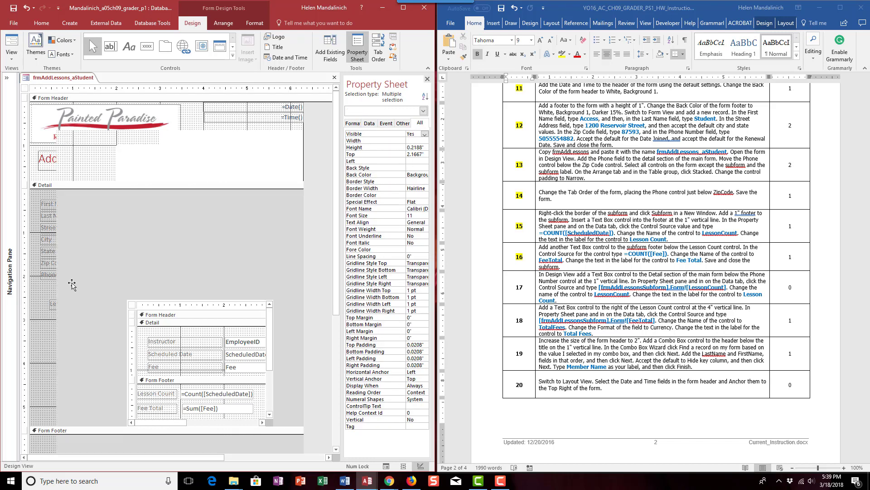
key(Left)
key(Left)
key(Left)
key(Left)
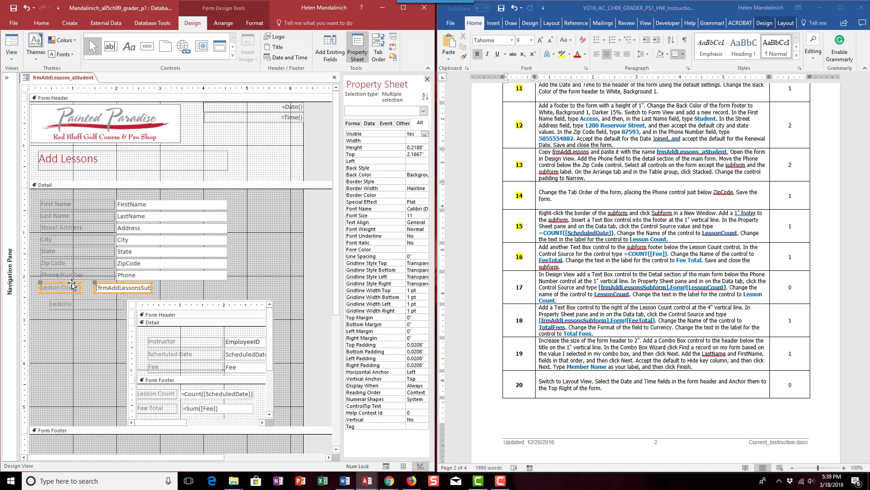
Step: Add a text box about 1.42 inches wide to the right of the Lesson Count control, about 4.13 inches from the left edge
click(253, 287)
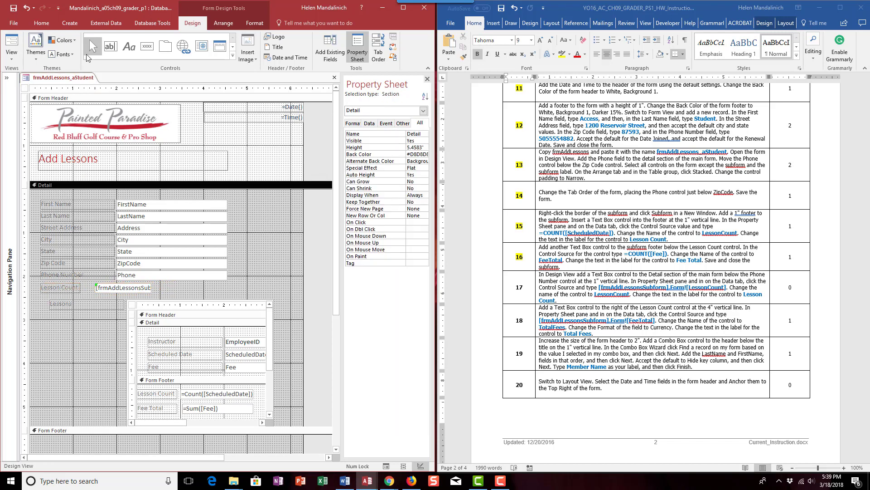
click(110, 46)
drag(208, 285, 271, 294)
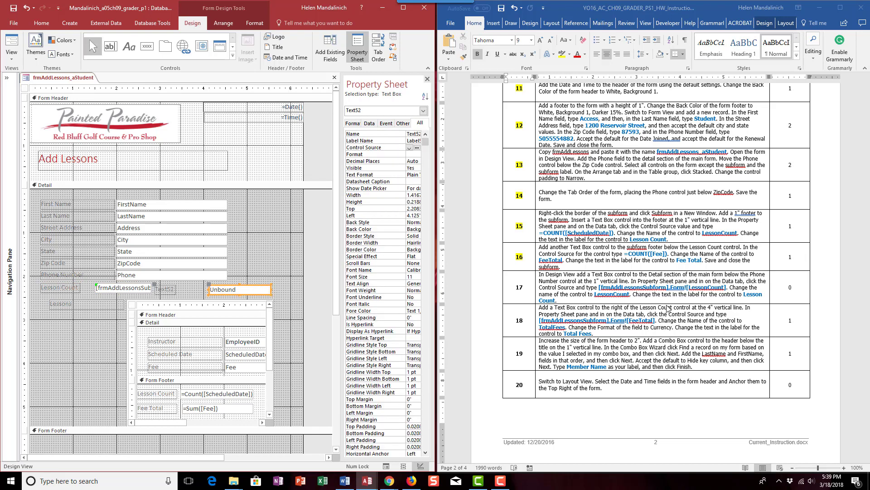
Step: Switch to the Word instructions and highlight step number 17 in yellow
click(517, 288)
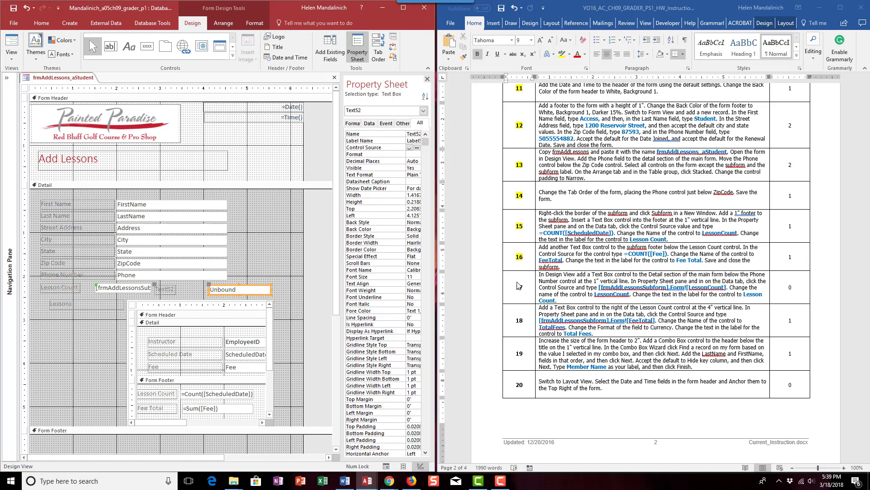
double_click(516, 287)
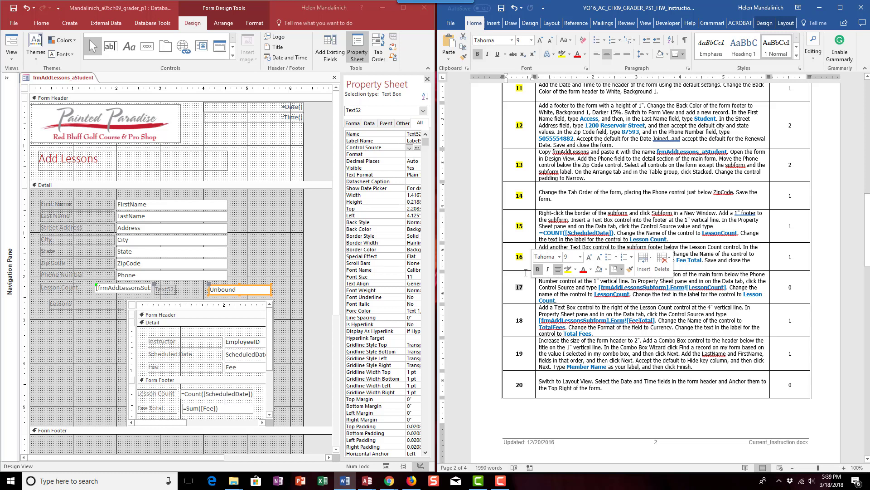
click(562, 53)
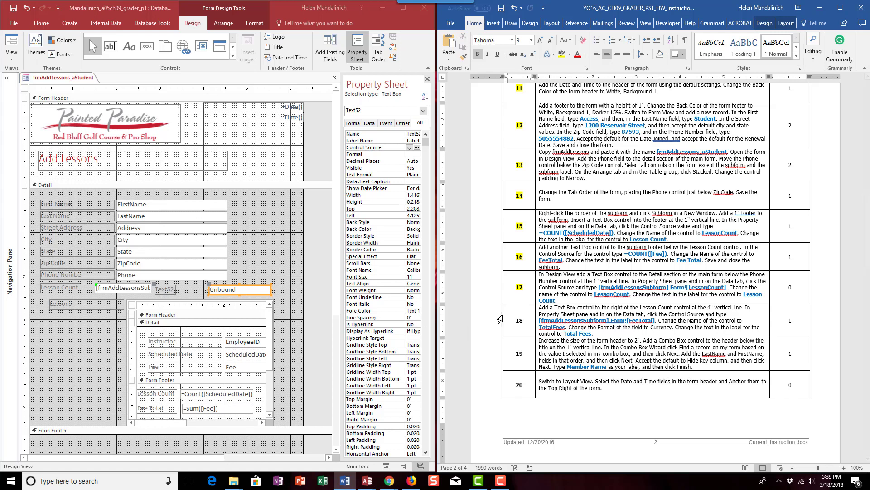
Step: Set the new text box's control source to [frmAddLessonsSubform].Form![FeeTotal] by picking the subform's FeeTotal value in the Expression Builder
click(412, 148)
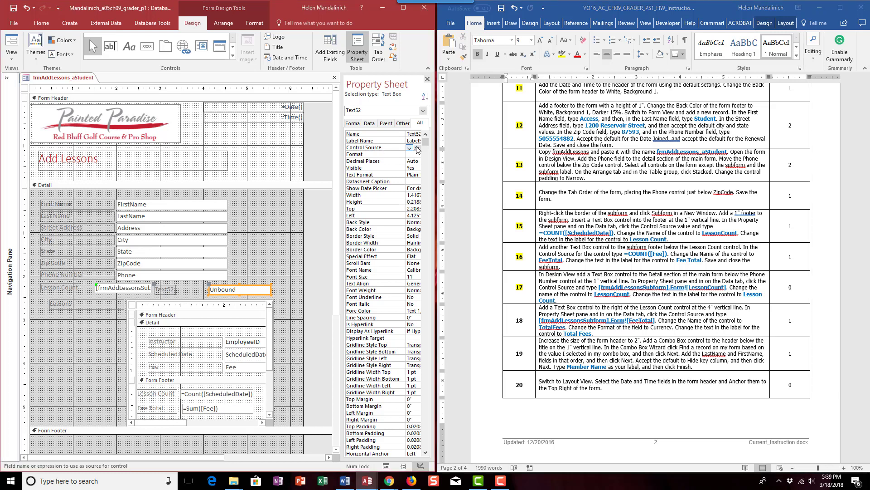
click(416, 148)
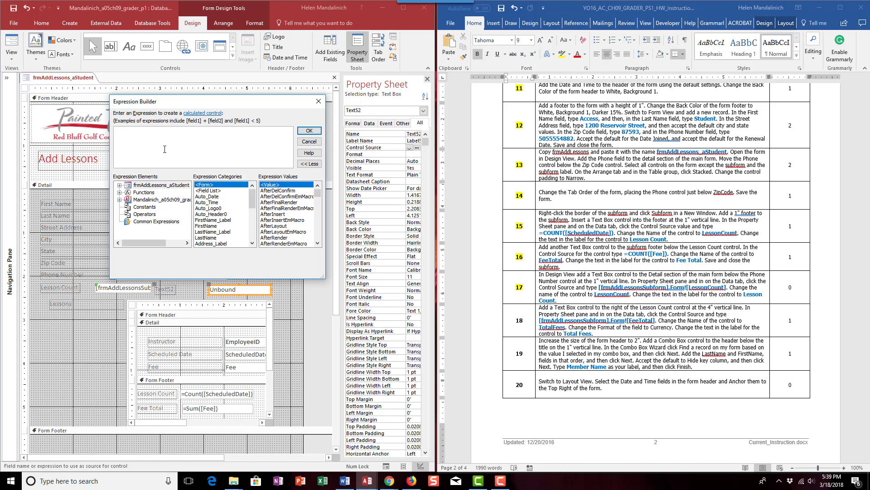
click(120, 186)
click(189, 194)
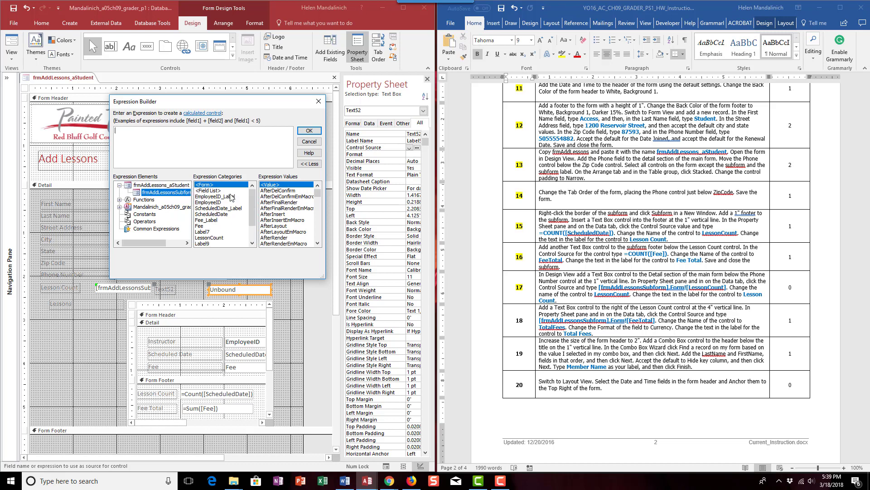
drag(249, 214, 250, 241)
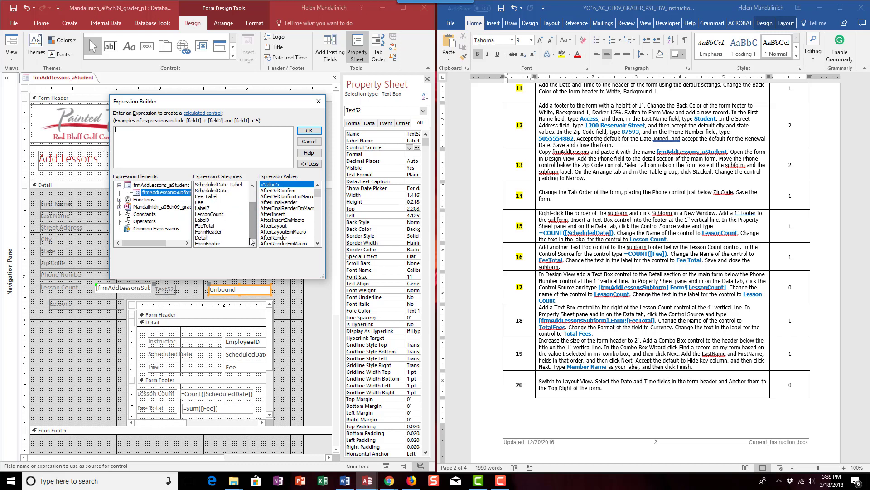
click(205, 226)
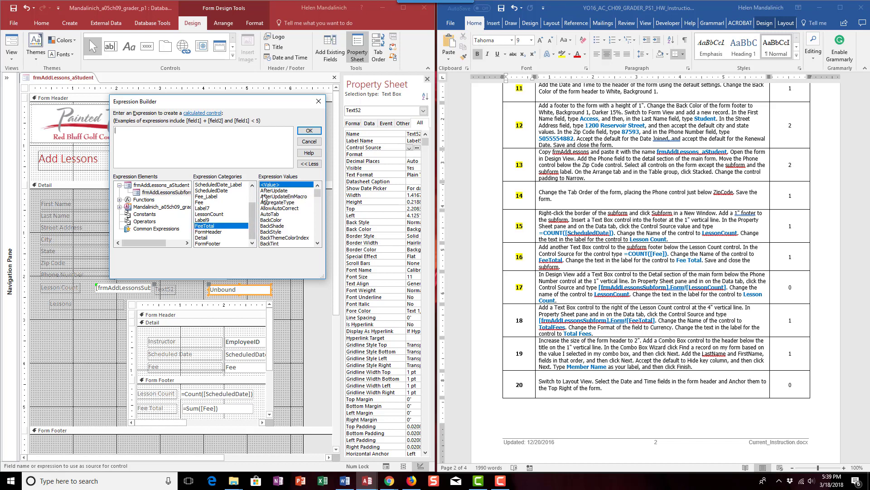
double_click(271, 185)
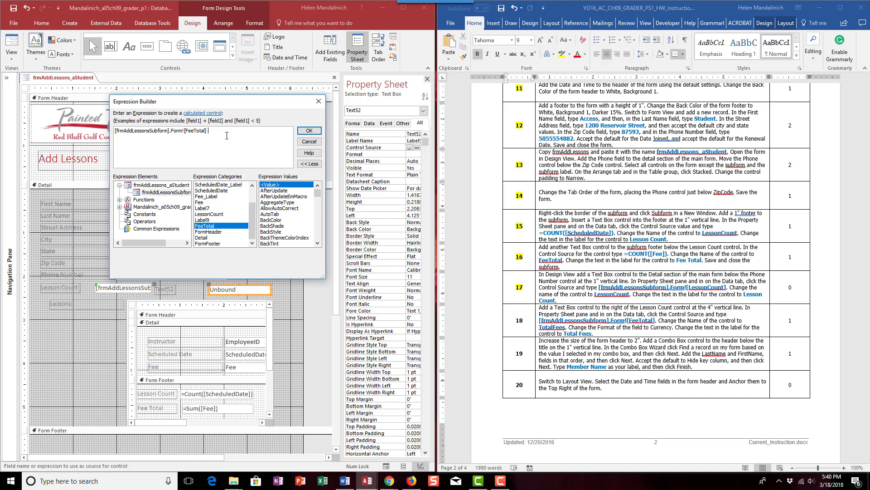
click(308, 131)
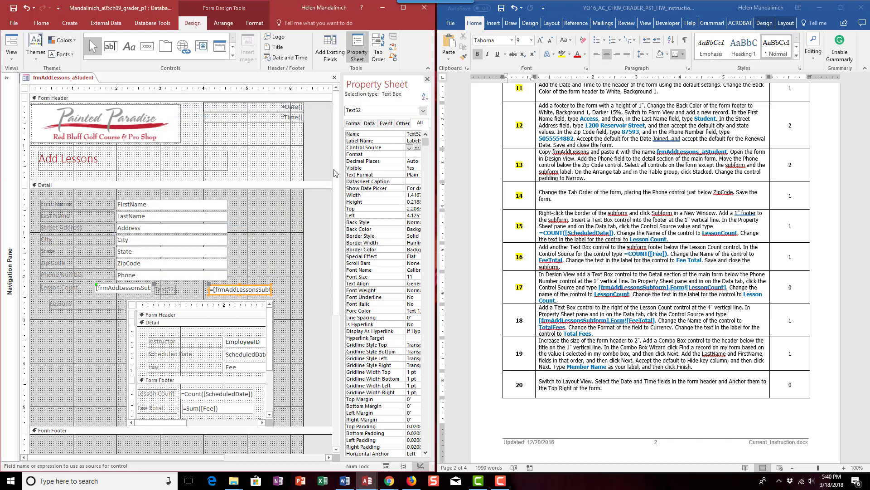
Step: Replace the LessonCount text box's control source with [frmAddLessonsSubform].Form![LessonCount], picking the subform's LessonCount value in the Expression Builder
click(111, 289)
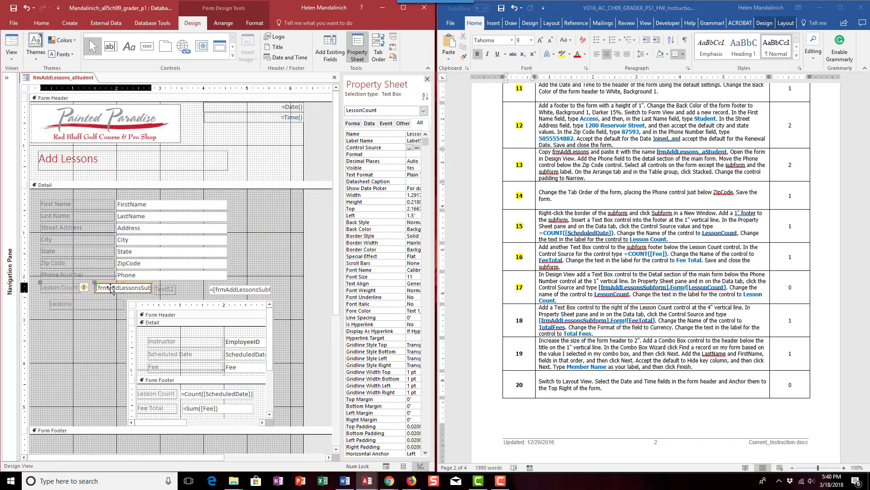
click(416, 148)
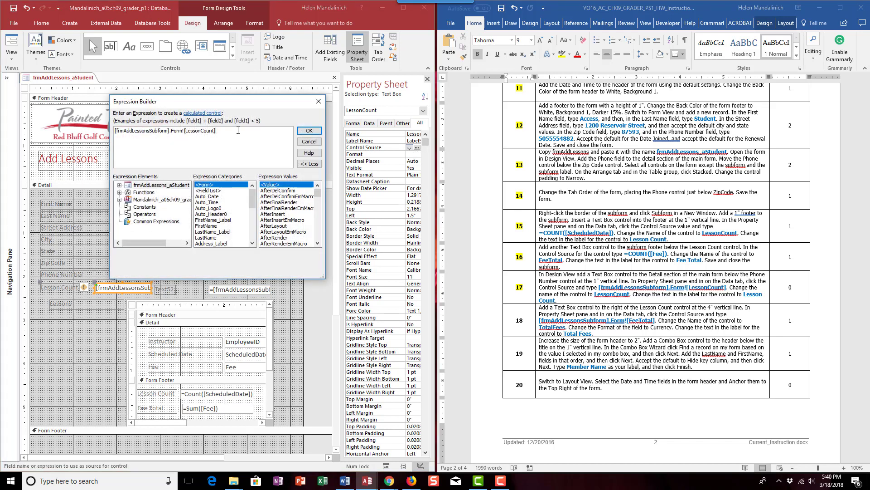
drag(217, 130, 97, 127)
key(Delete)
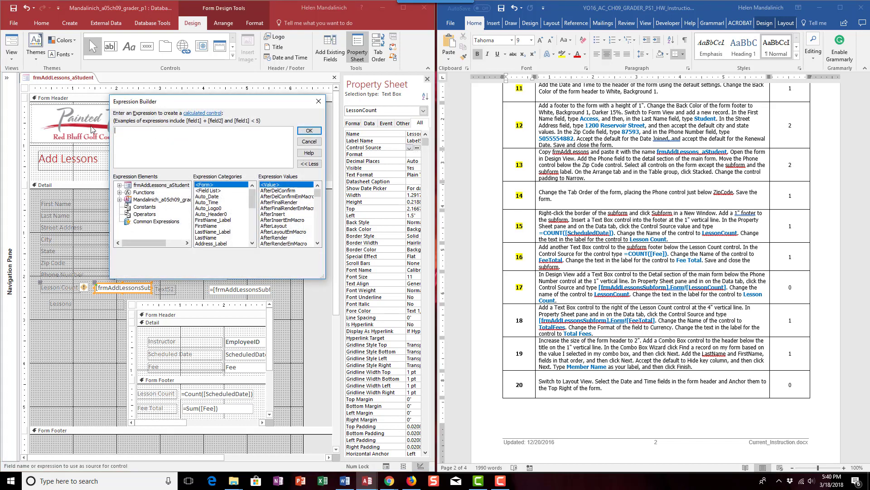
click(120, 185)
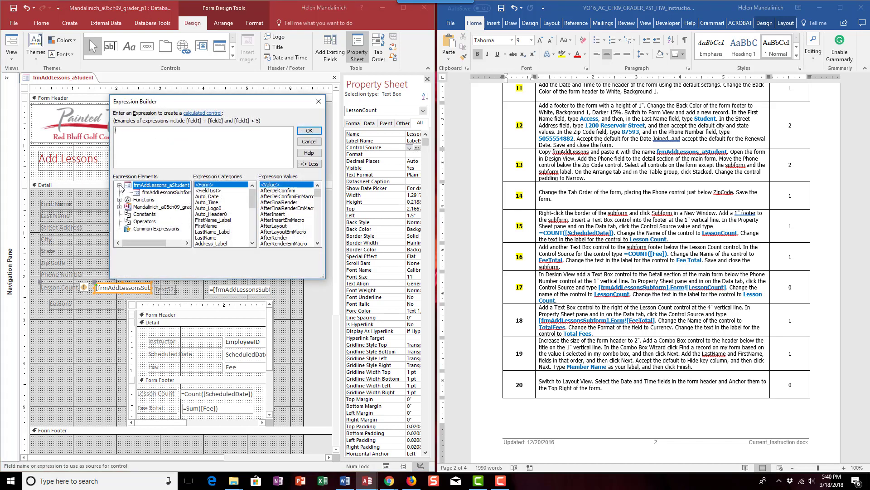
click(154, 193)
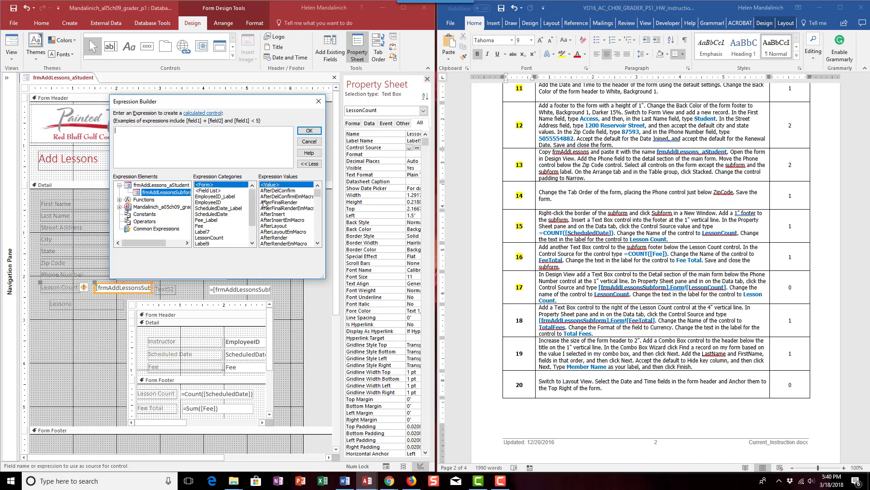
drag(254, 204, 257, 234)
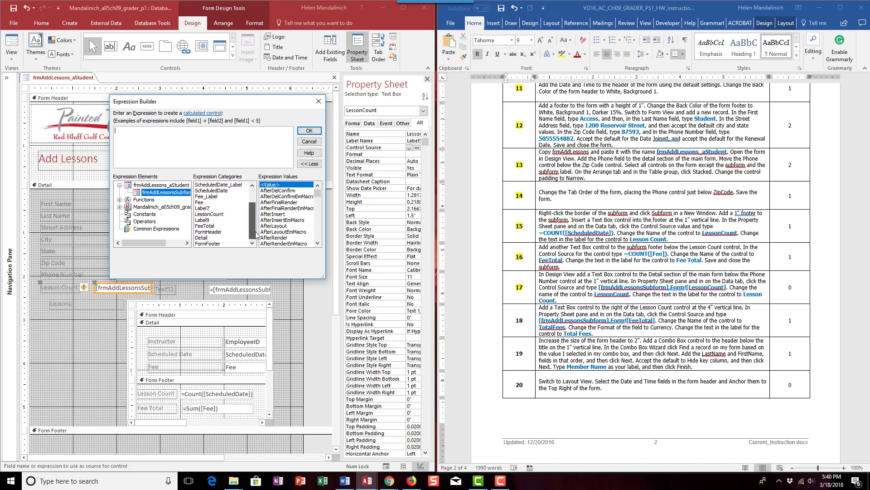
click(216, 217)
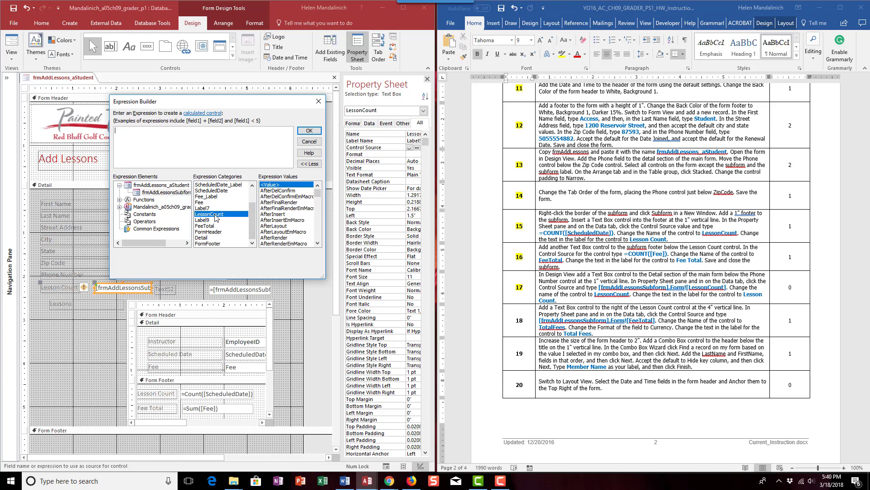
double_click(270, 186)
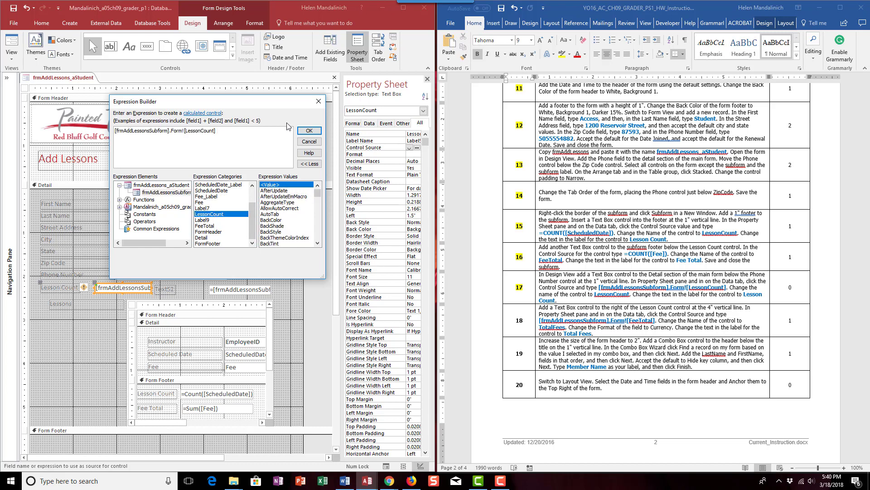
click(304, 131)
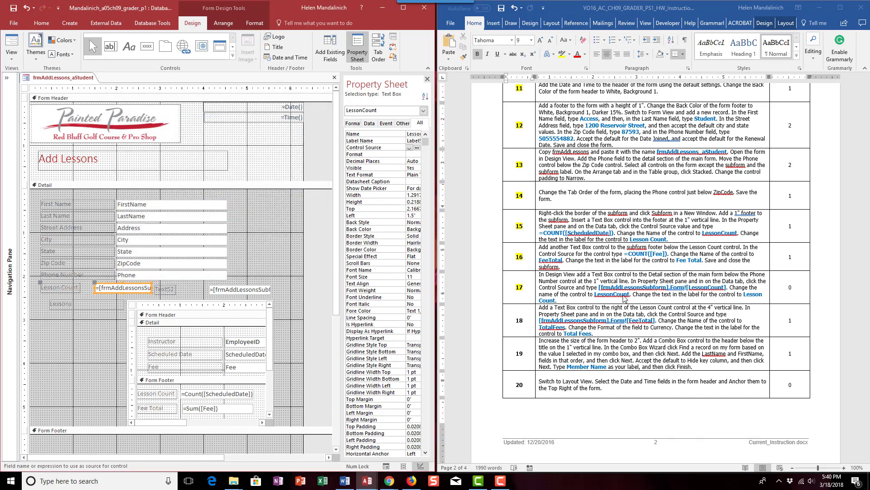
Step: Change the label text of the new text box beside the Lesson Count control to Total Fees
click(166, 289)
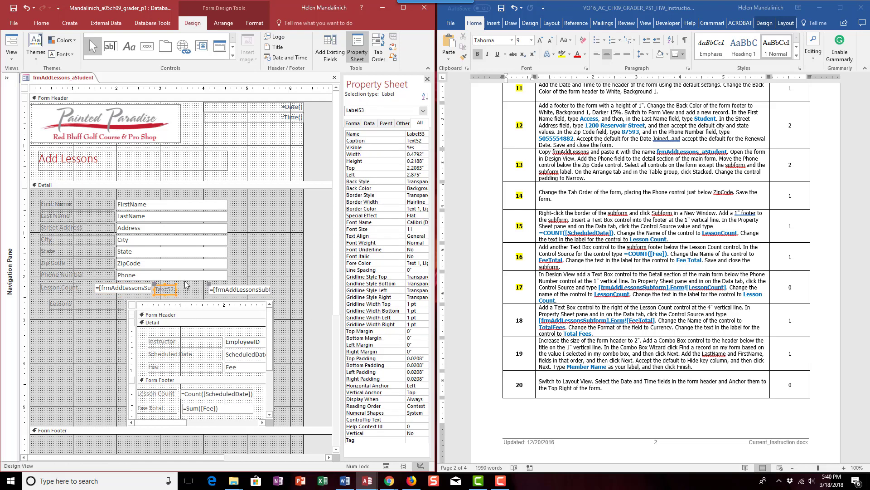
click(160, 291)
double_click(160, 292)
text(Total Fees)
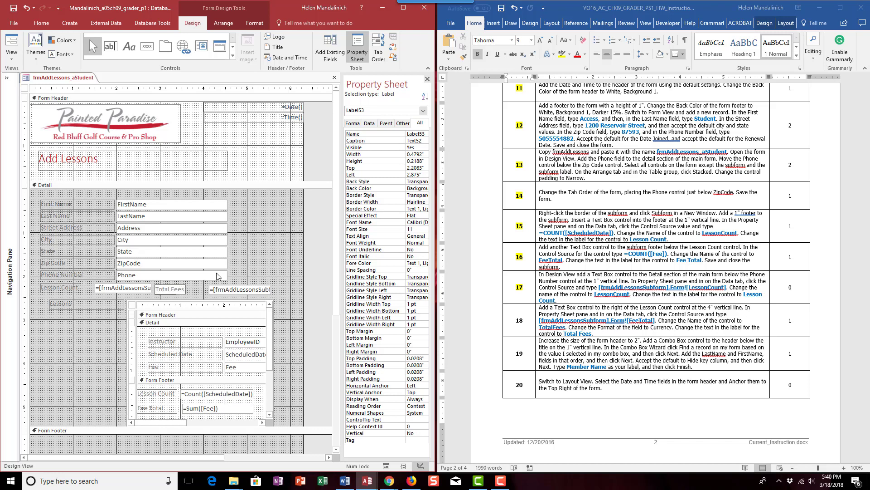
click(268, 264)
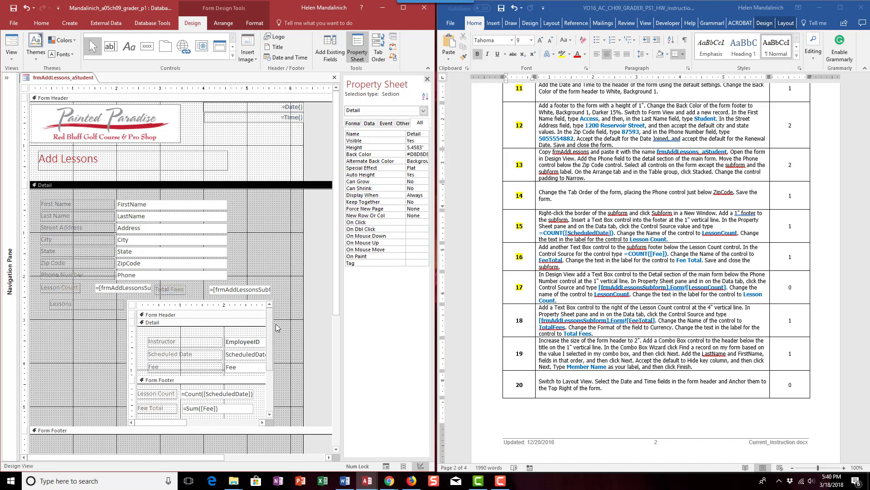
Step: Move the Total Fees label right so it sits next to its text box, and undo the text box's accidental move
click(166, 287)
drag(153, 286, 209, 281)
click(210, 287)
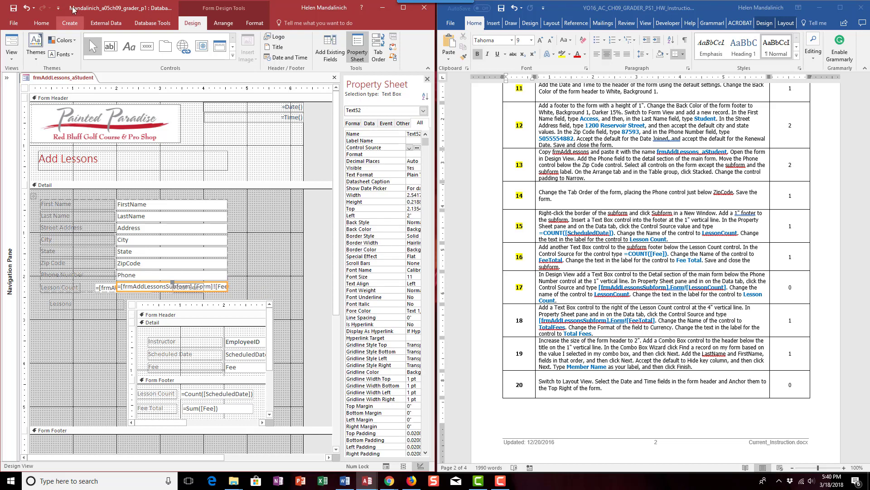
click(26, 8)
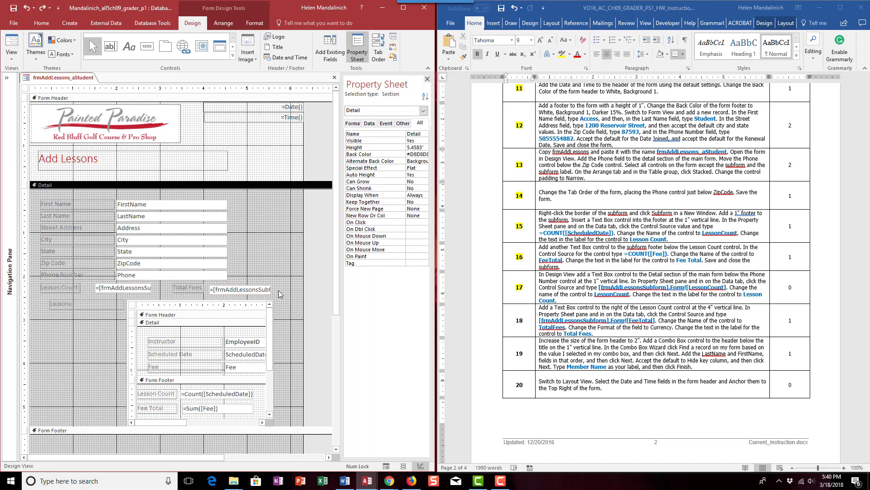
Step: Align the Lesson Count and Total Fees labels and text boxes at their tops and size them to the tallest
drag(279, 295, 36, 279)
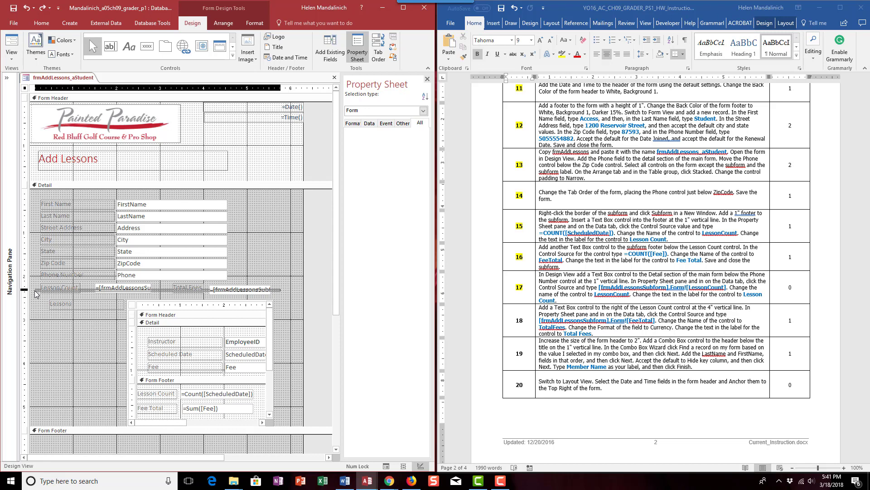
click(229, 25)
click(342, 49)
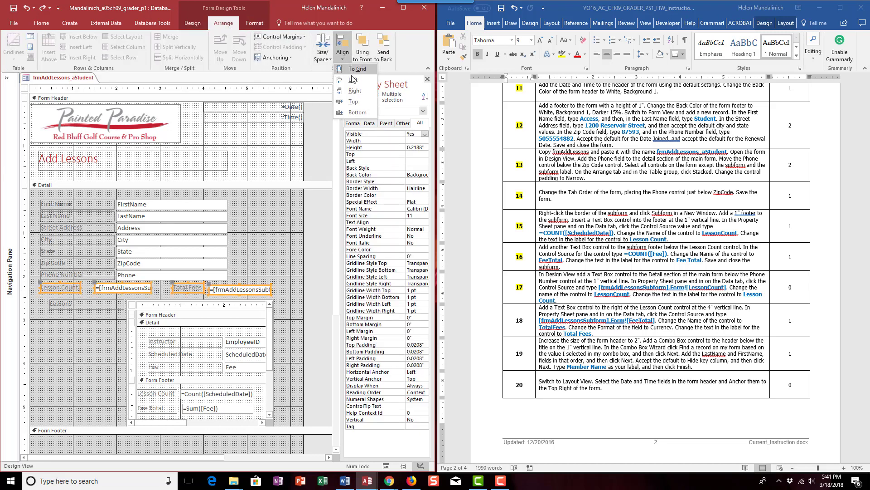
click(358, 102)
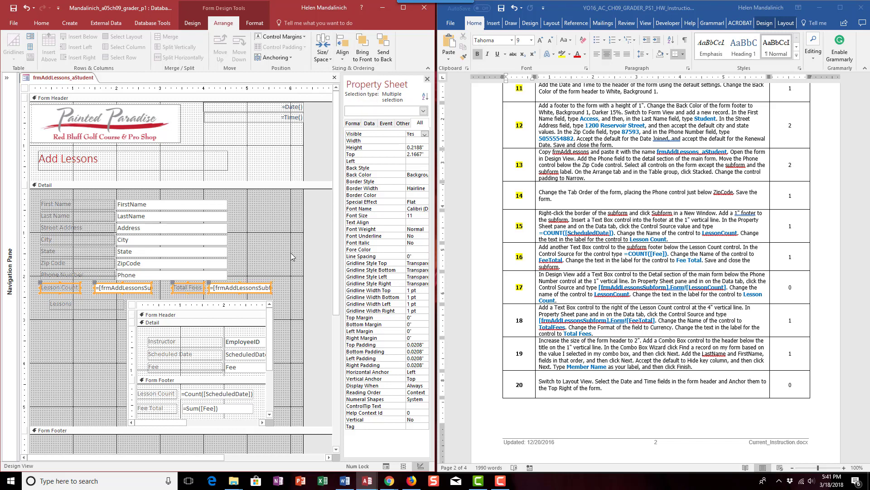
click(321, 63)
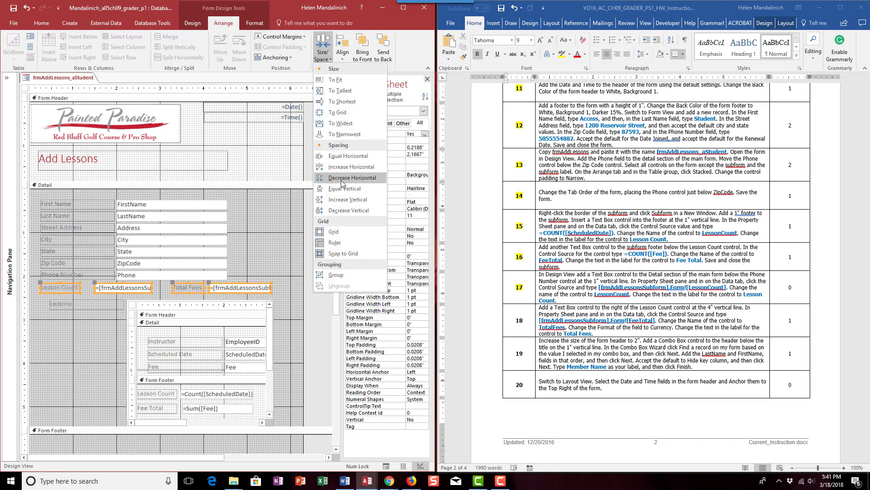
click(344, 91)
click(271, 280)
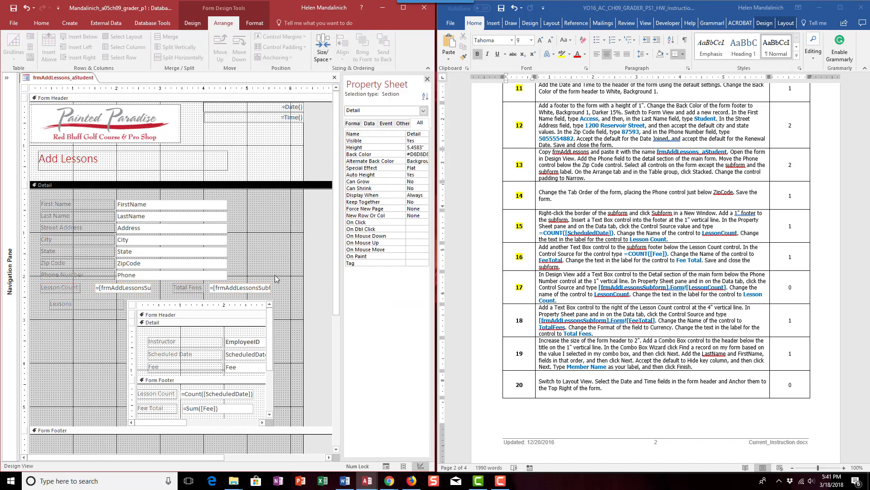
Step: Nudge the Lesson Count text box and its label left, undoing the excess nudges to leave the box at about 1.42 inches
click(100, 290)
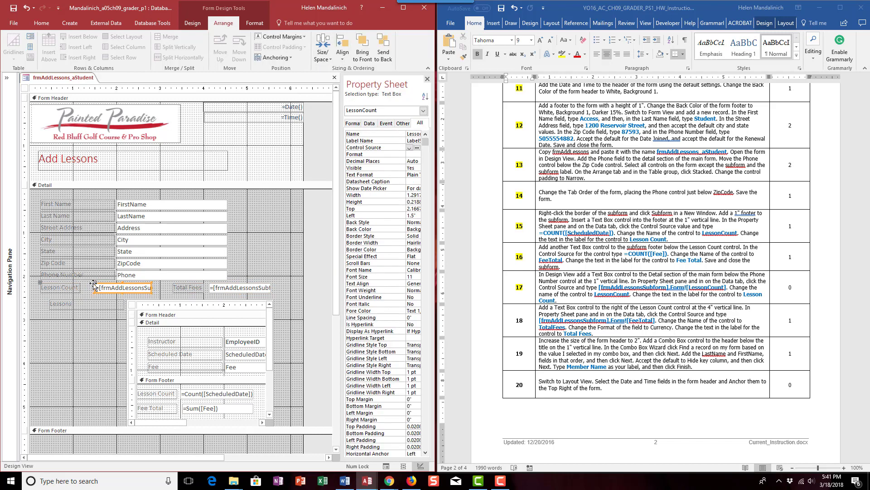
key(Left)
key(Left)
key(Left)
key(Left)
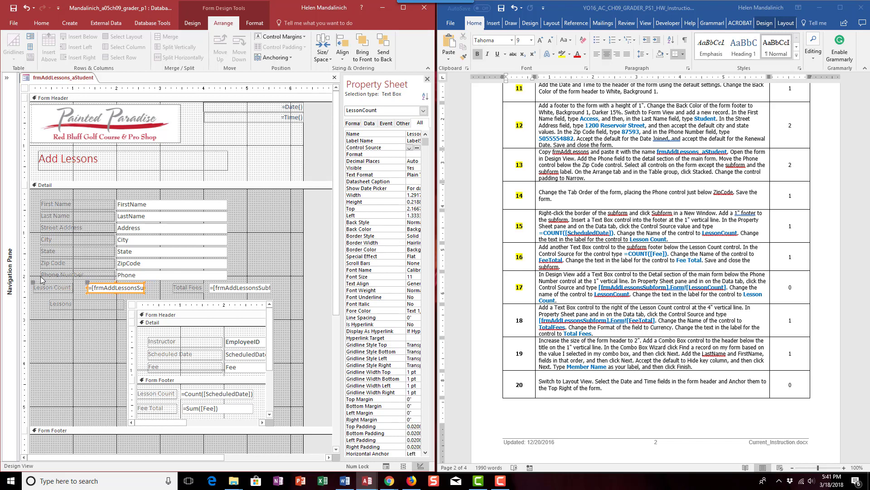
click(27, 8)
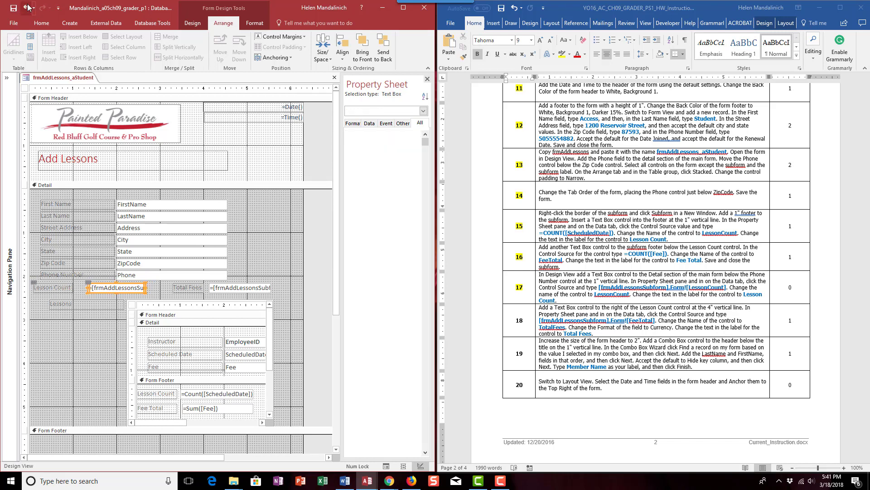
click(27, 8)
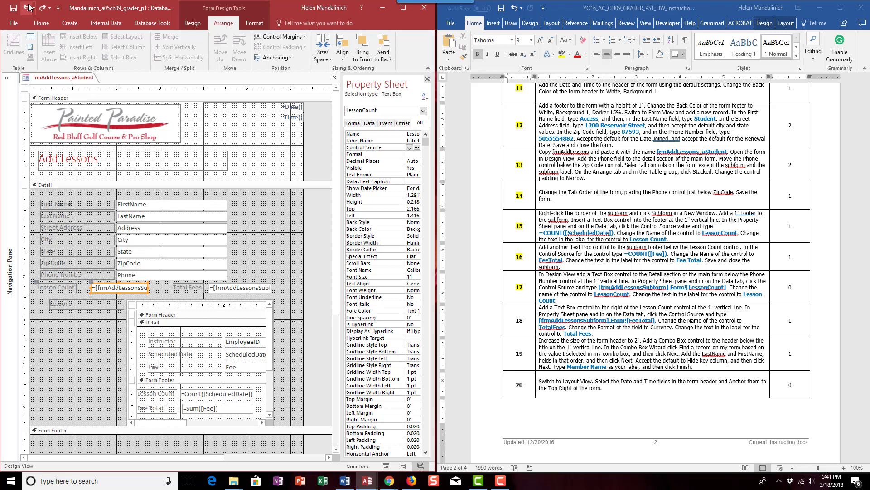
click(37, 298)
drag(37, 298, 60, 272)
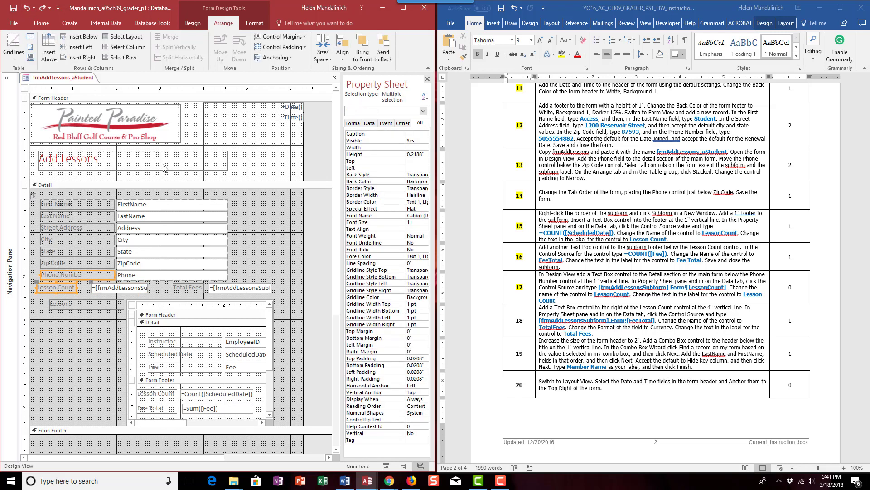
click(346, 60)
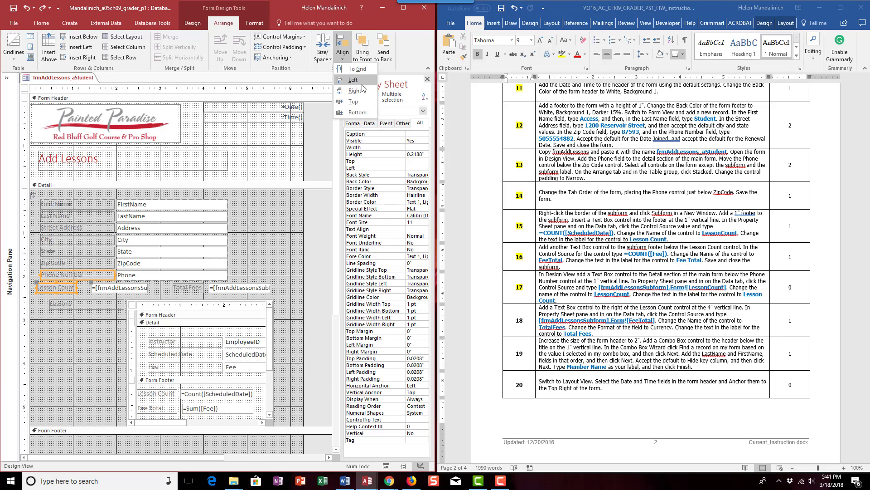
click(71, 333)
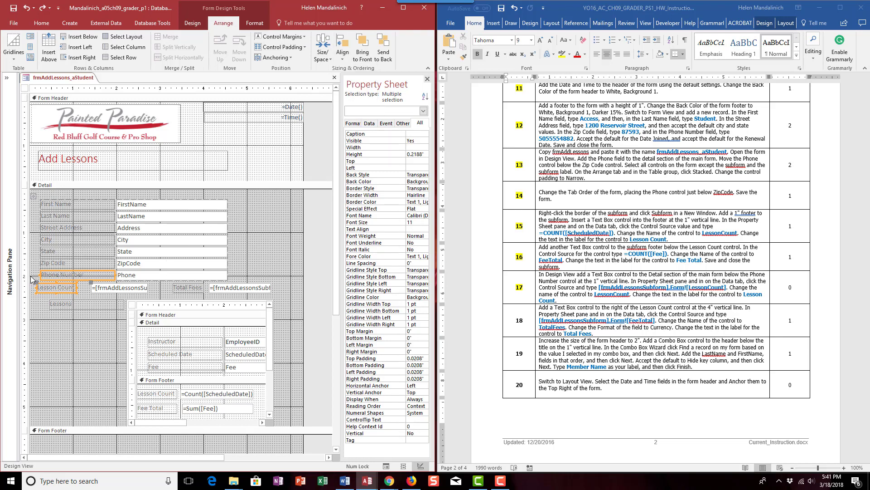
Step: Try to shift the Lesson Count label right to line up with the Phone Number label, and undo the move
click(39, 289)
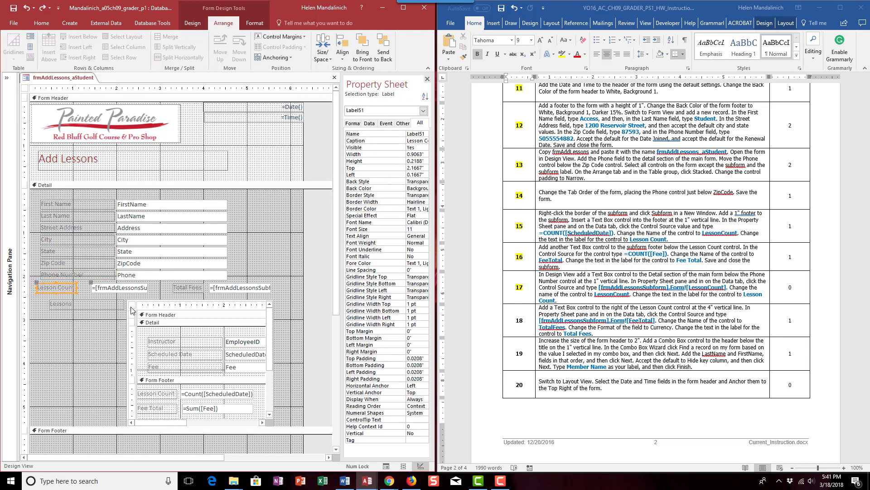
drag(36, 282, 41, 281)
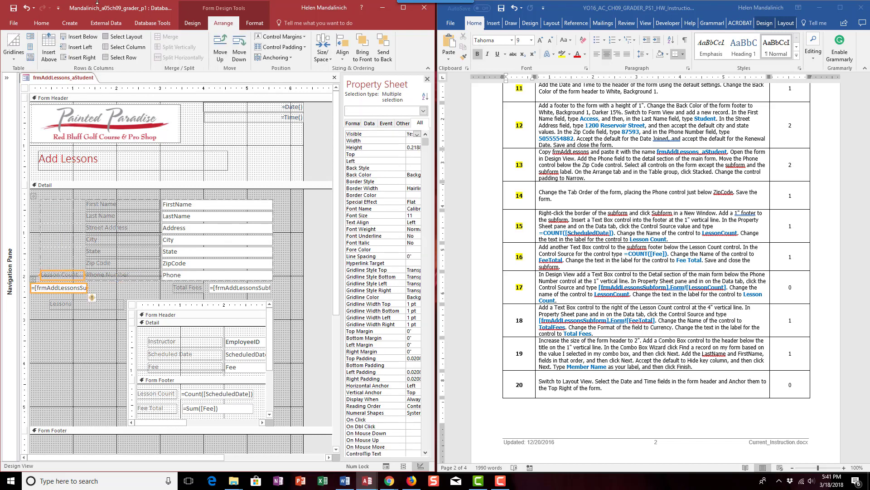
key(ctrl+z)
click(50, 333)
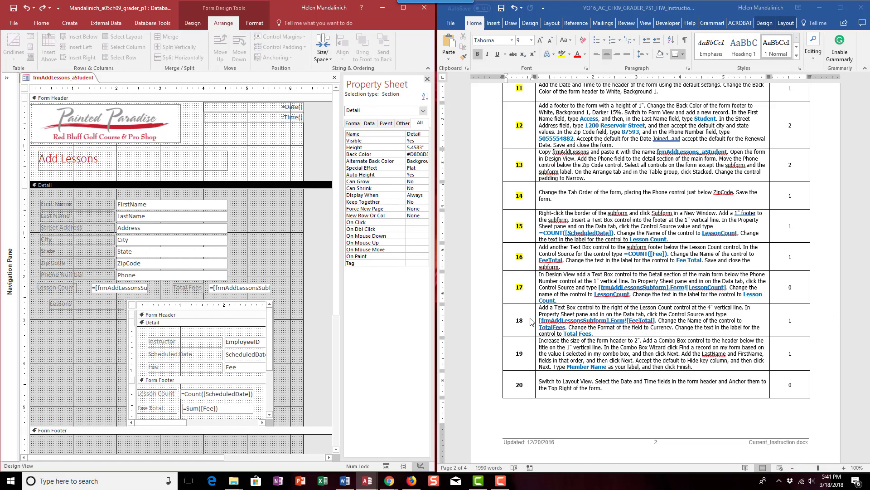
Step: Look through the Word instructions from step 18 to the steps on the following page
scroll(607, 447, down, 6)
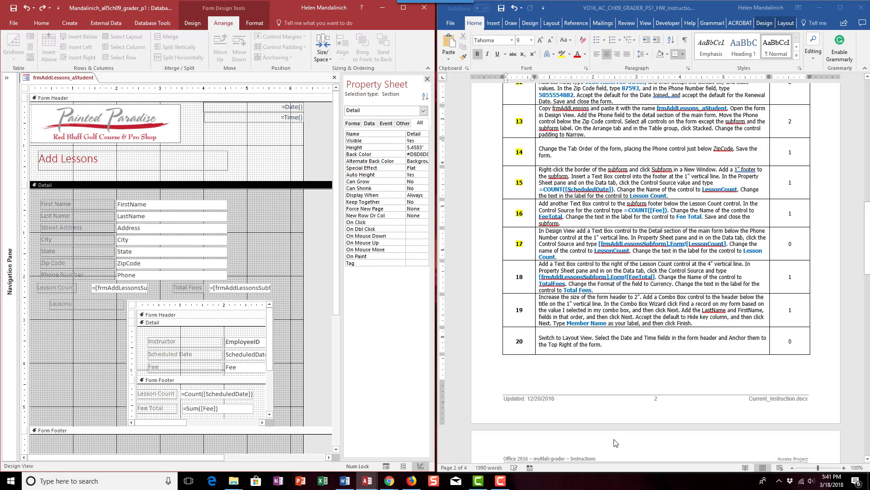
scroll(614, 443, up, 5)
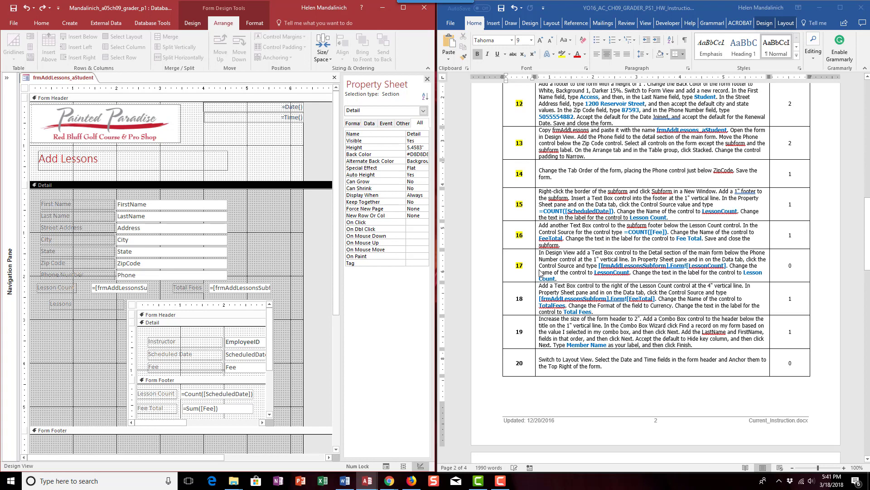
scroll(537, 362, down, 10)
scroll(537, 362, down, 8)
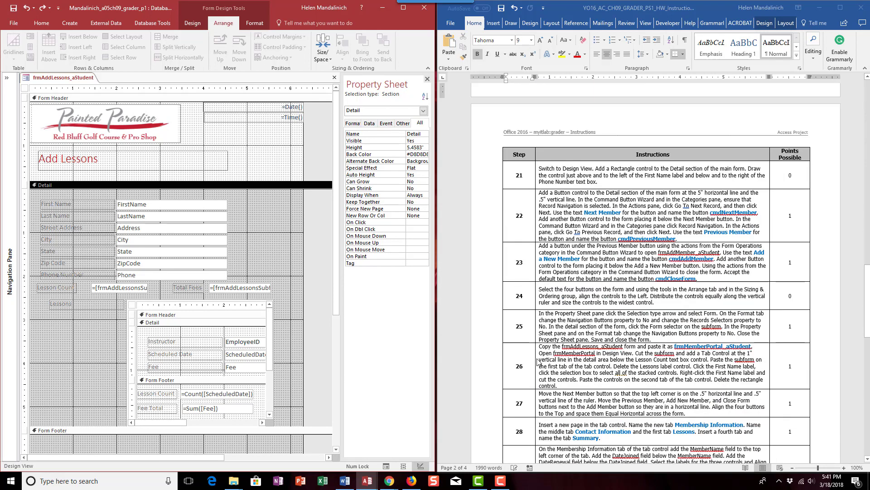
scroll(539, 362, up, 7)
scroll(539, 361, up, 11)
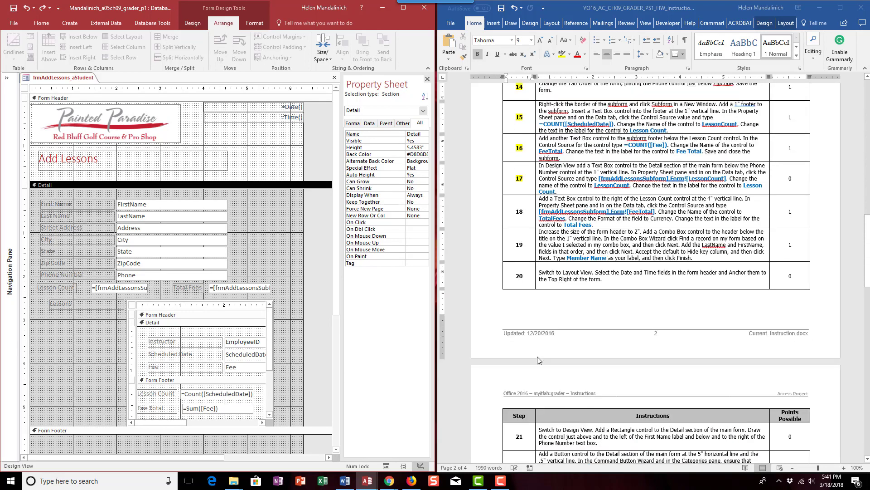